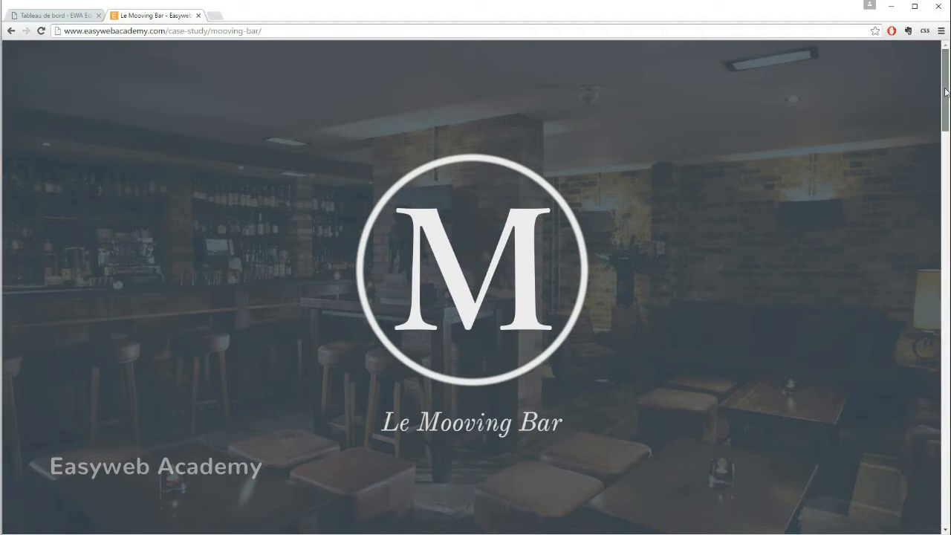
# Switch to the WordPress dashboard and create a new page titled "Le Mooving Bar"
pyautogui.moveTo(946, 92); pyautogui.dragTo(862, 86)
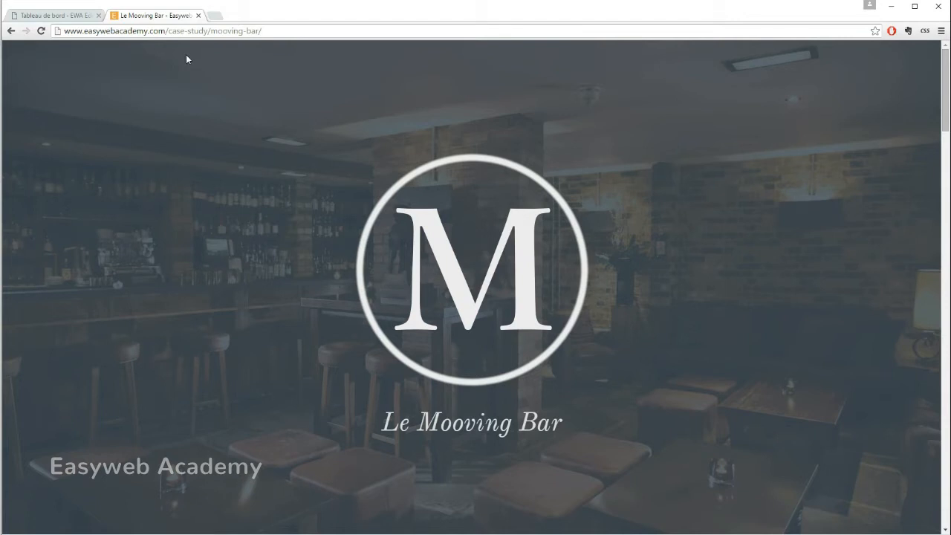
pyautogui.click(54, 18)
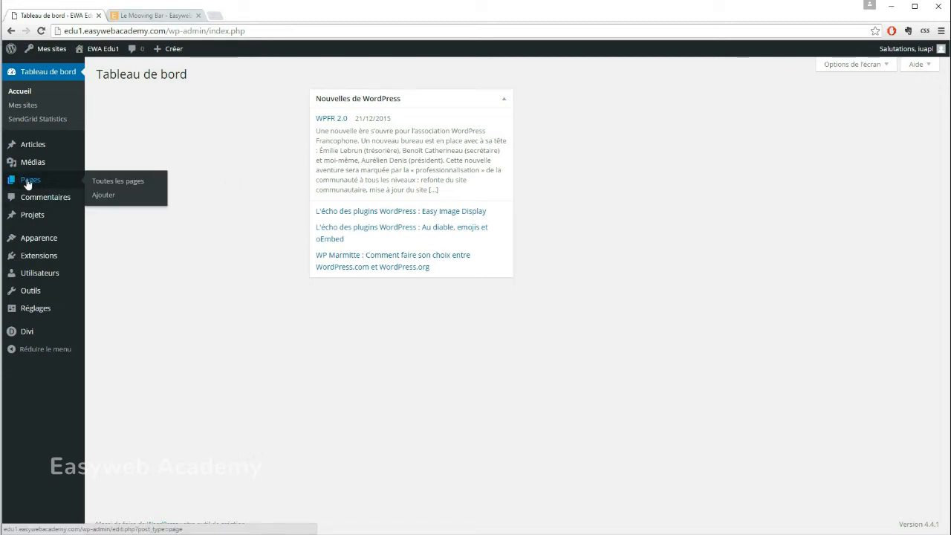
pyautogui.click(144, 183)
pyautogui.moveTo(257, 176)
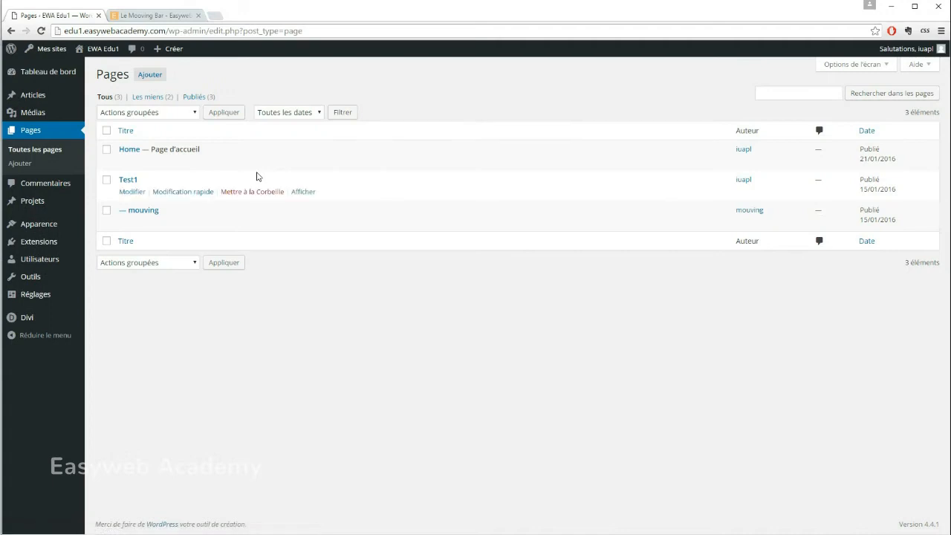
pyautogui.click(149, 75)
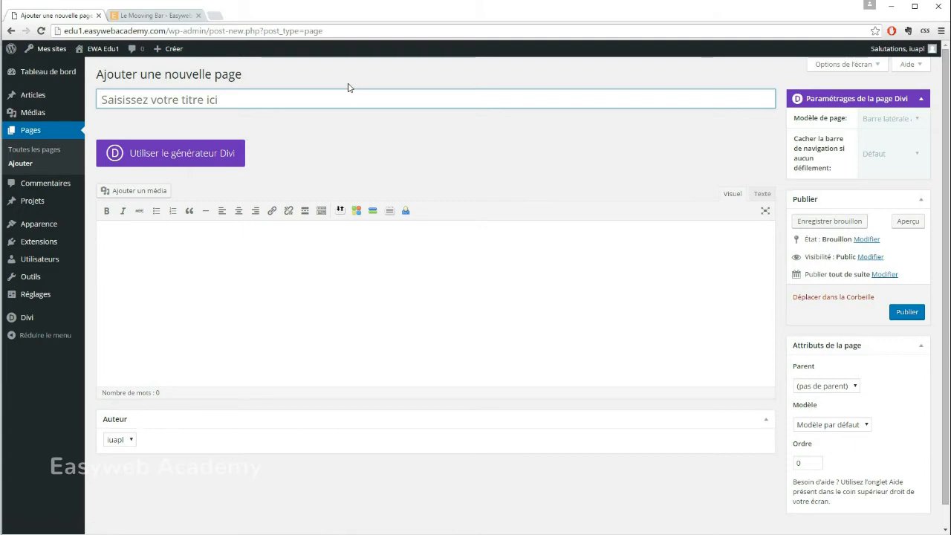
pyautogui.write('Le Mo')
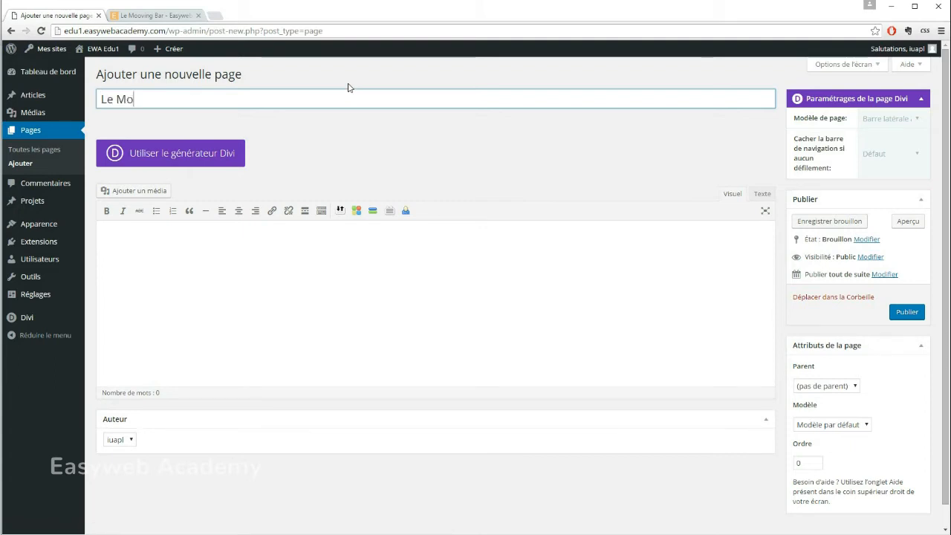
pyautogui.write('oving Bar')
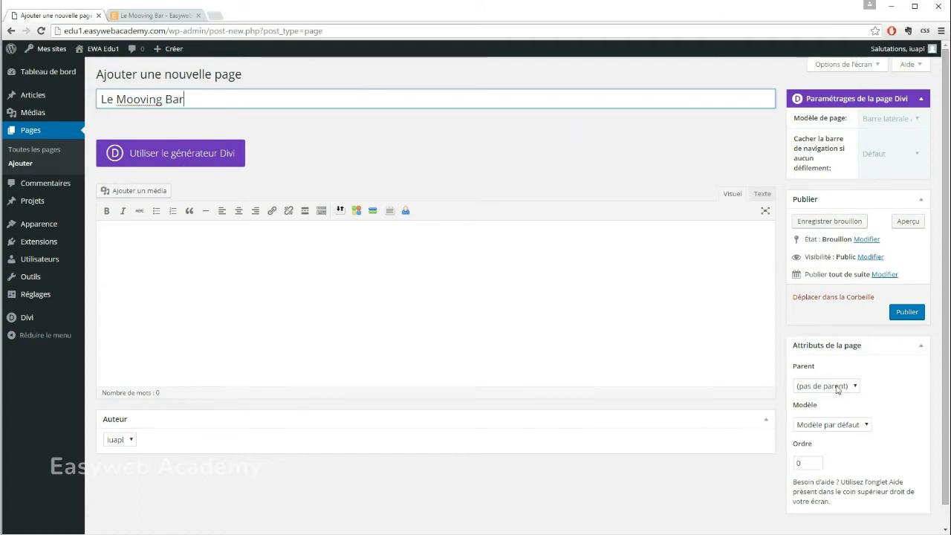
# Assign the Blank Page template to the new page and activate the Divi builder for it
pyautogui.click(847, 425)
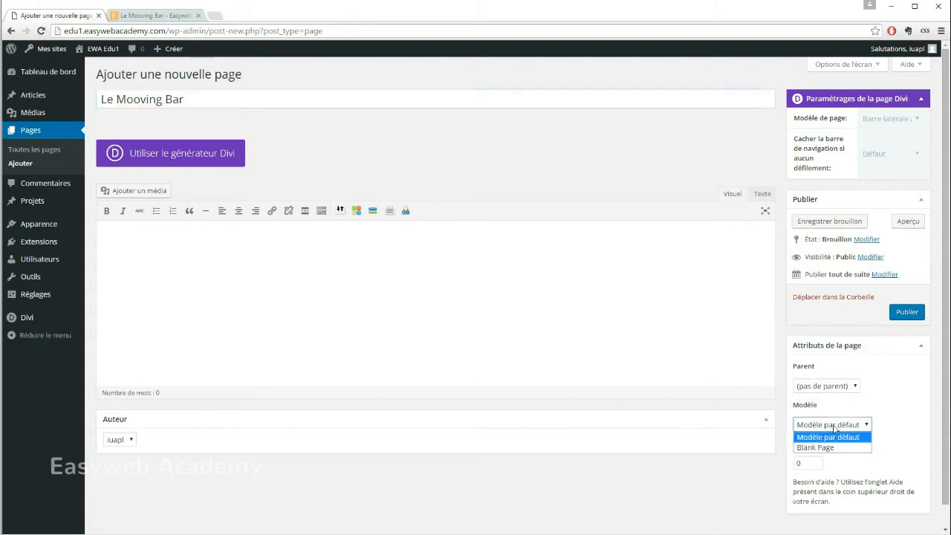
pyautogui.click(828, 448)
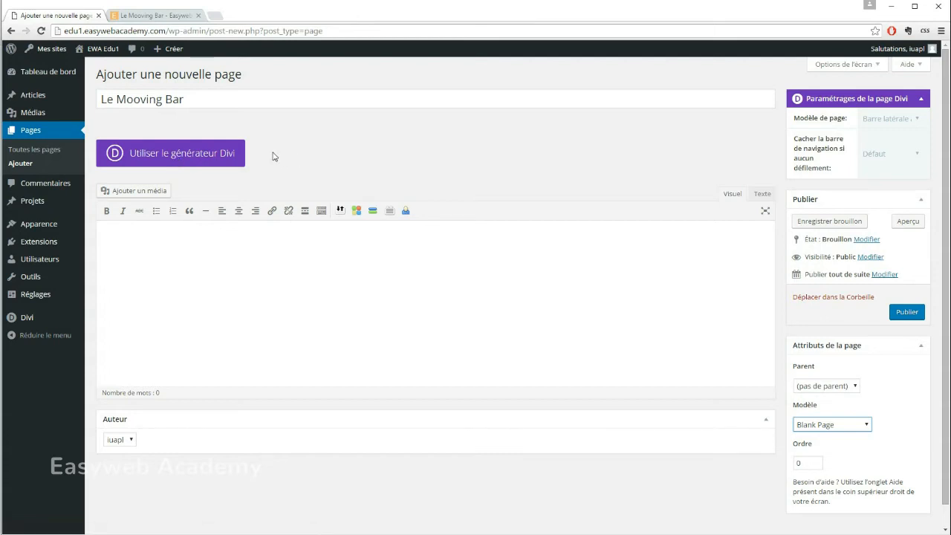
pyautogui.click(176, 155)
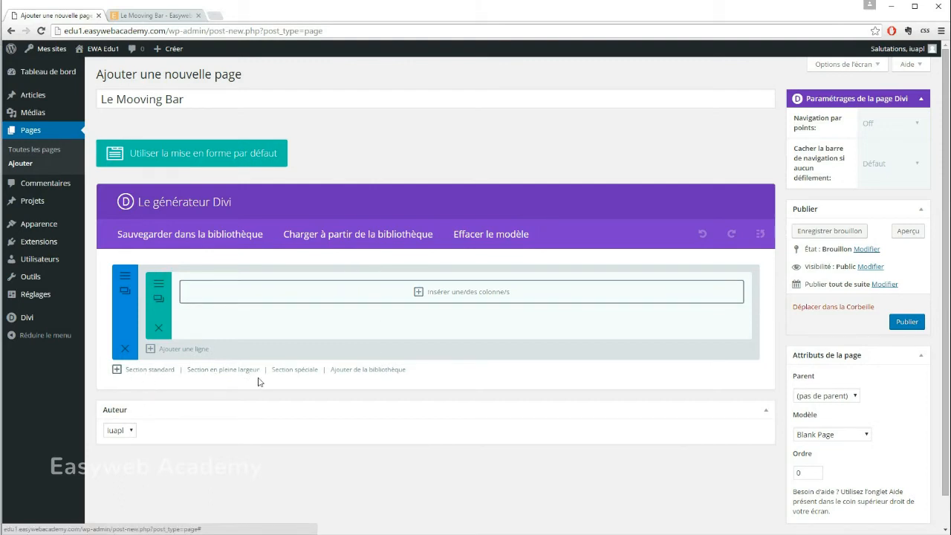
# Publish the page and view it through its permalink in a new browser tab
pyautogui.click(907, 323)
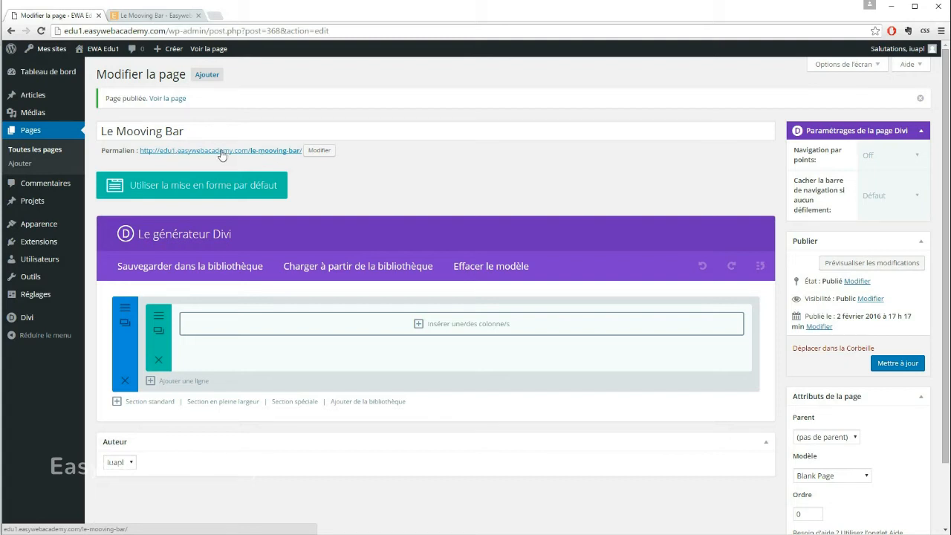
pyautogui.rightClick(231, 153)
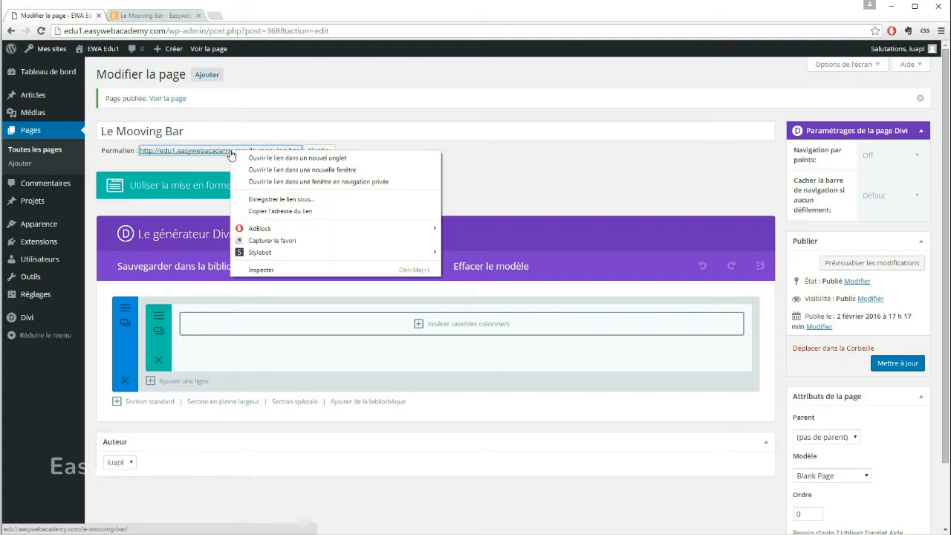
pyautogui.click(261, 159)
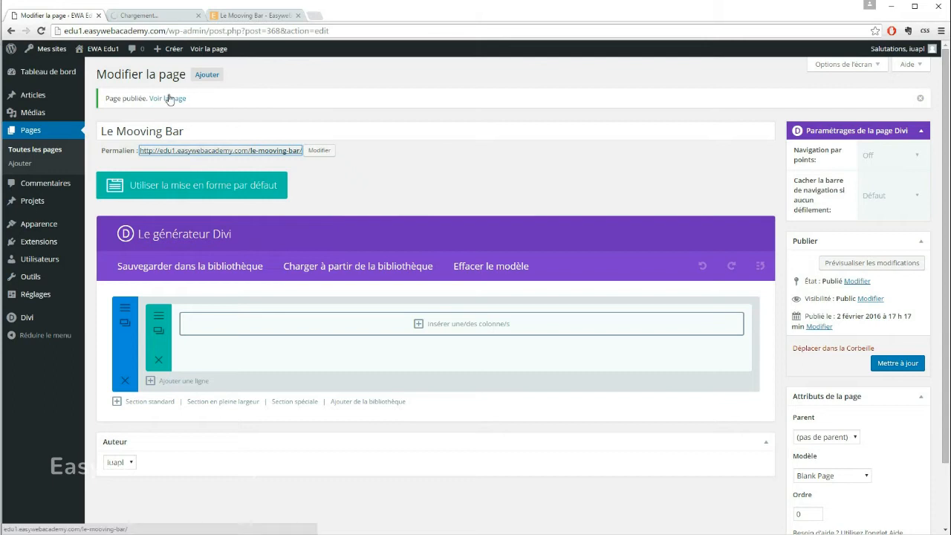
pyautogui.click(157, 15)
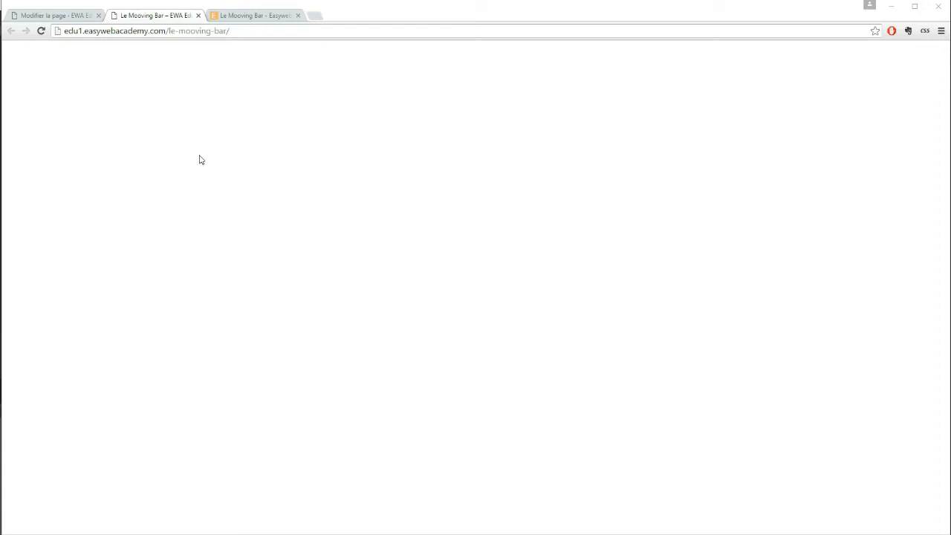
pyautogui.click(52, 16)
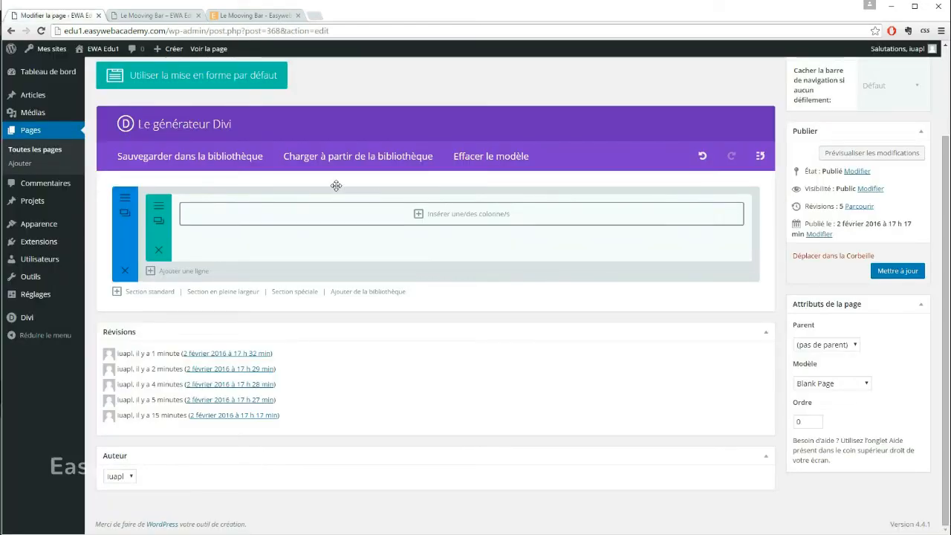
pyautogui.scroll(1, 334, 187)
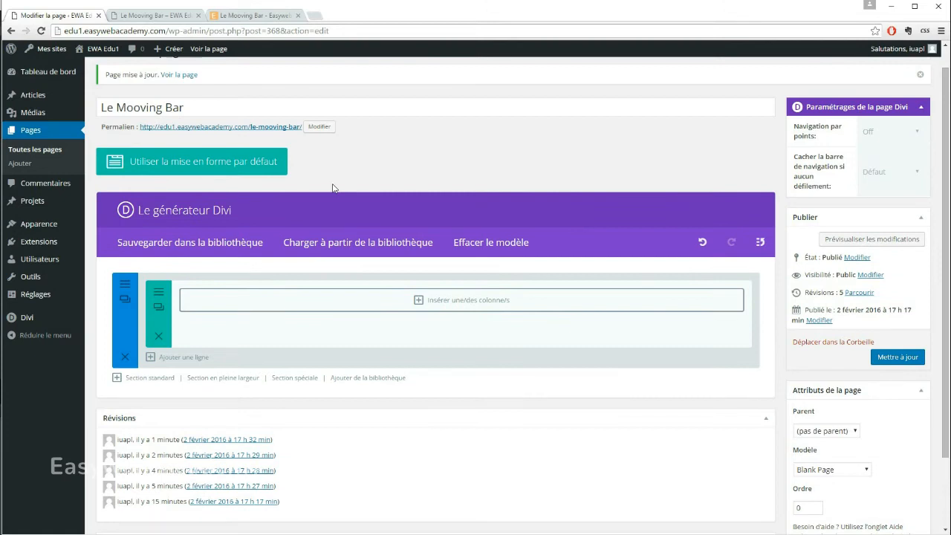
pyautogui.scroll(-1, 332, 179)
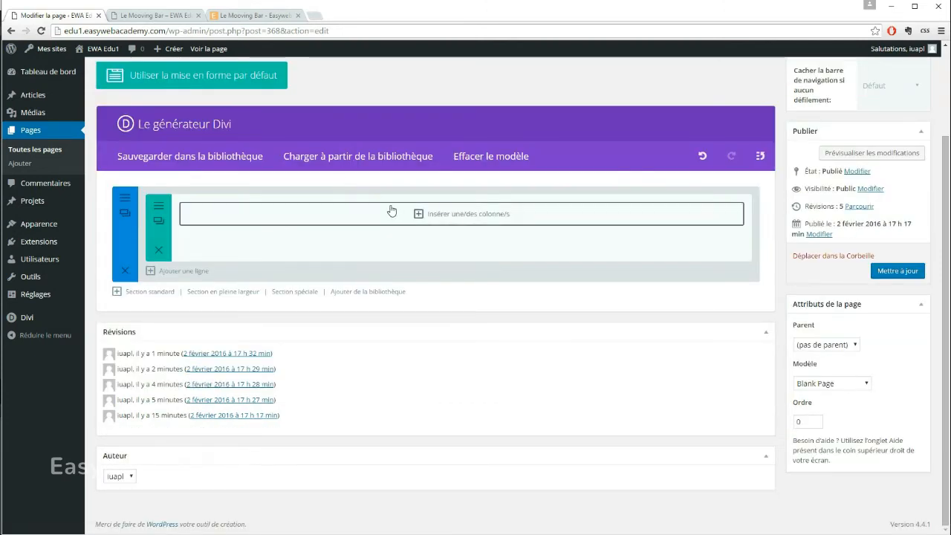
# Examine the Mooving Bar case-study page's layout, from the full-screen header and image gallery through La Cave and Le Bar to the November selection
pyautogui.click(257, 16)
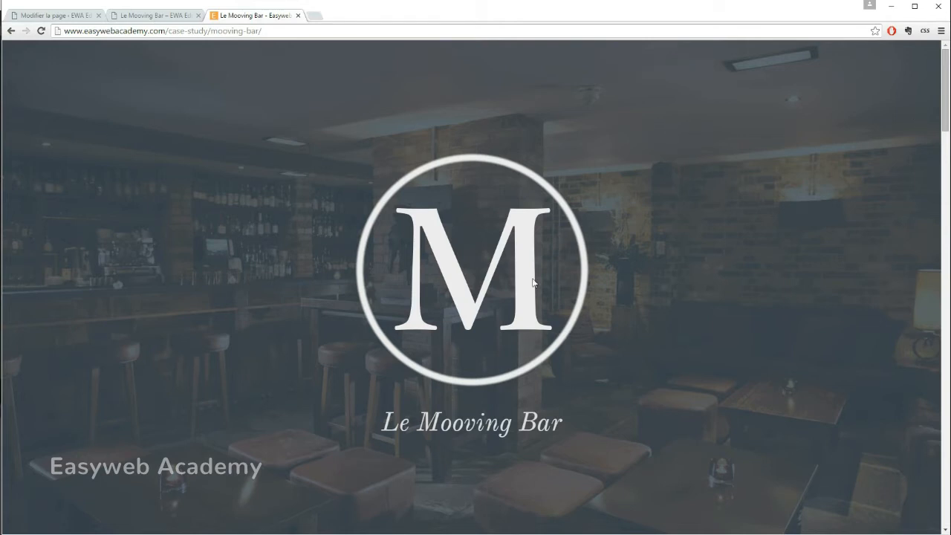
pyautogui.scroll(-7, 394, 102)
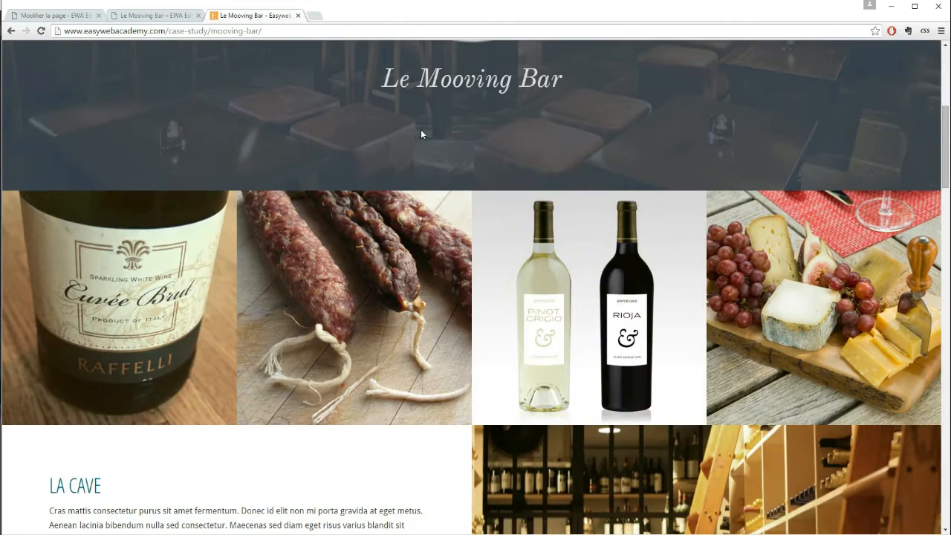
pyautogui.scroll(-3, 429, 139)
pyautogui.scroll(2, 429, 140)
pyautogui.scroll(-4, 438, 141)
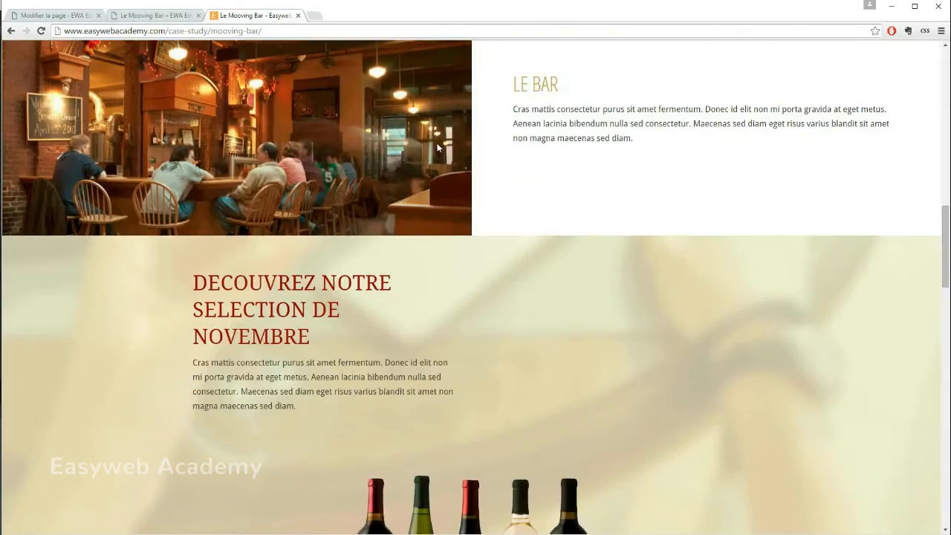
pyautogui.scroll(3, 441, 141)
pyautogui.scroll(10, 439, 138)
pyautogui.scroll(-1, 439, 136)
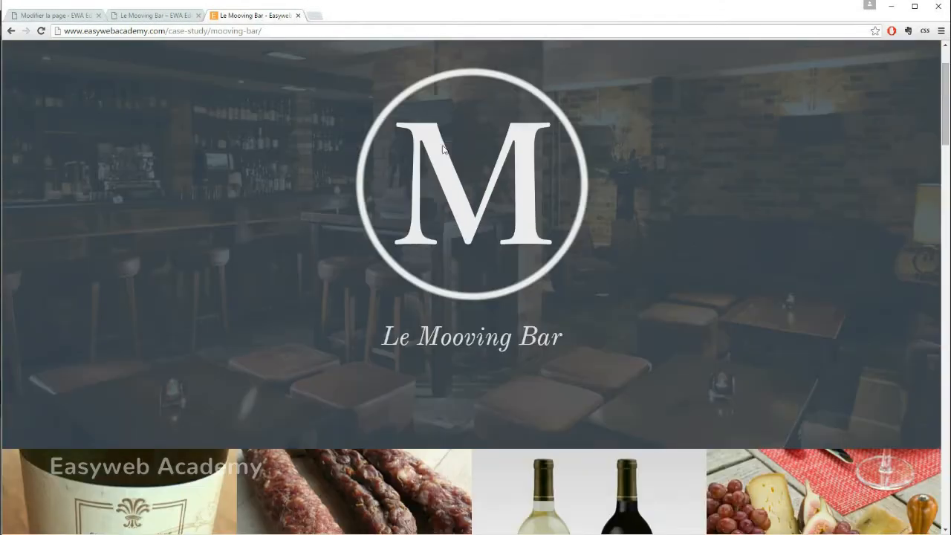
pyautogui.scroll(1, 443, 146)
pyautogui.scroll(-5, 461, 141)
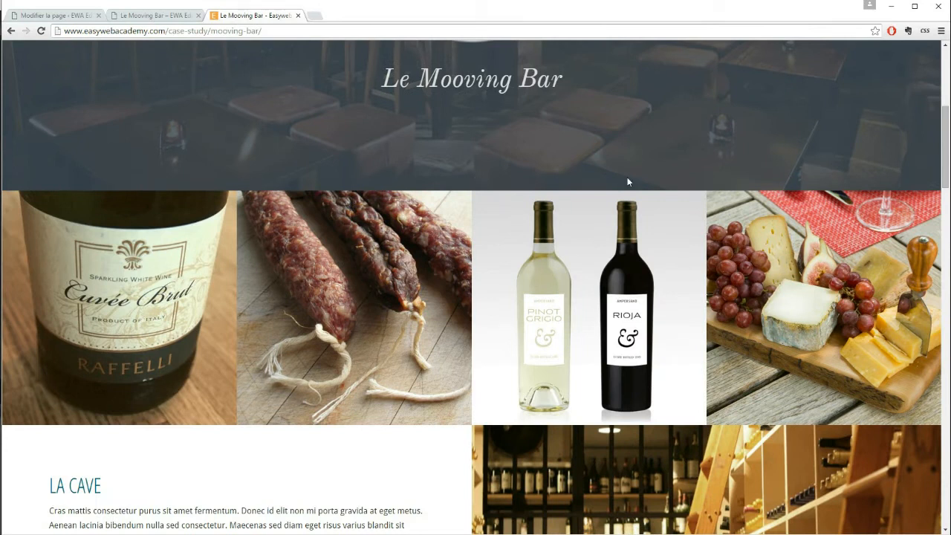
pyautogui.scroll(5, 446, 172)
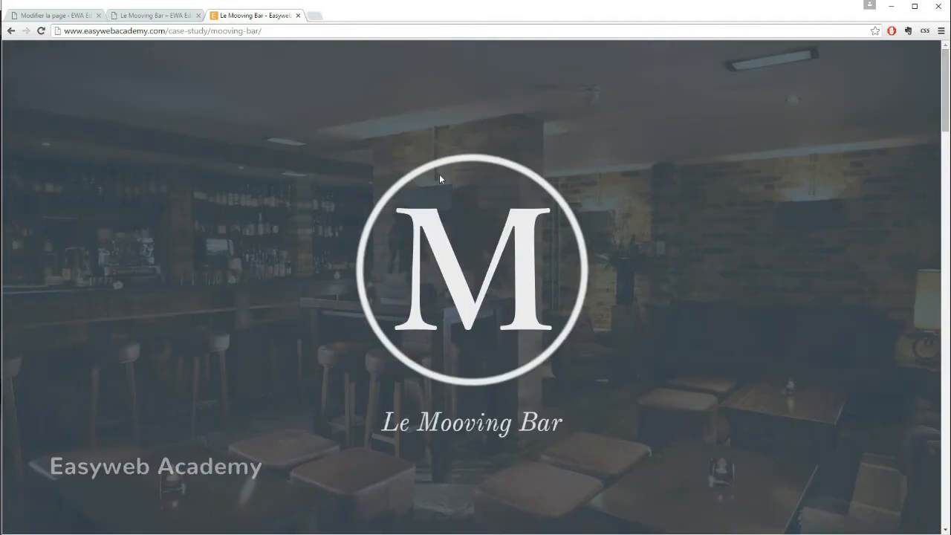
pyautogui.scroll(-6, 439, 178)
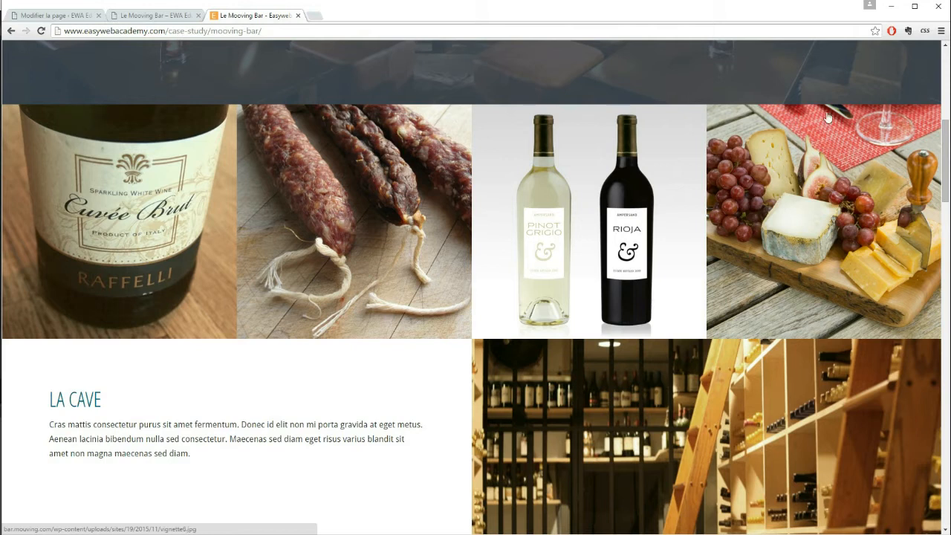
pyautogui.scroll(6, 458, 184)
pyautogui.scroll(-1, 334, 146)
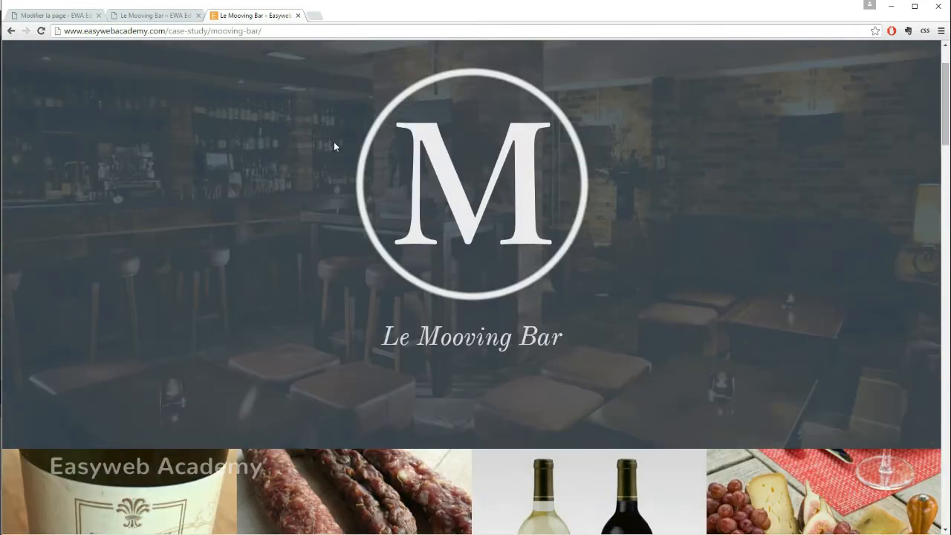
pyautogui.scroll(1, 298, 151)
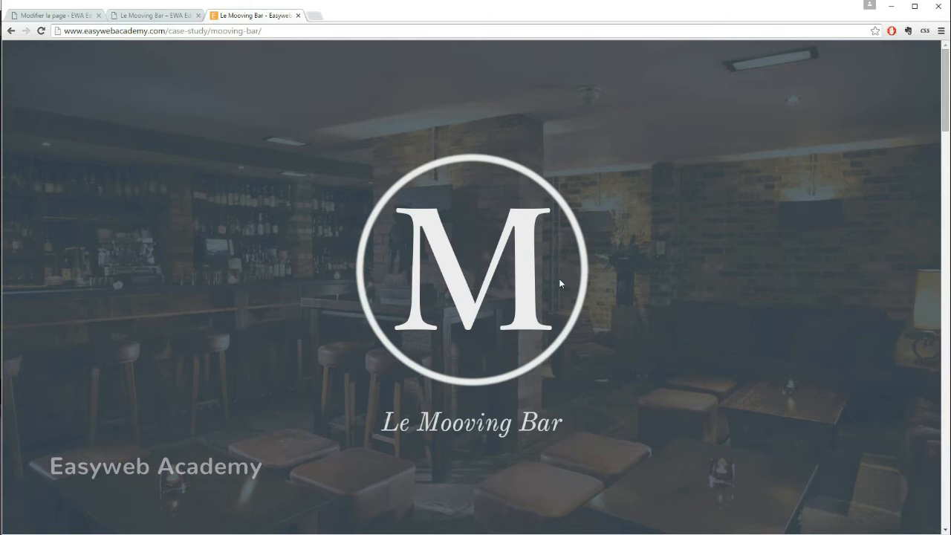
pyautogui.scroll(-5, 562, 284)
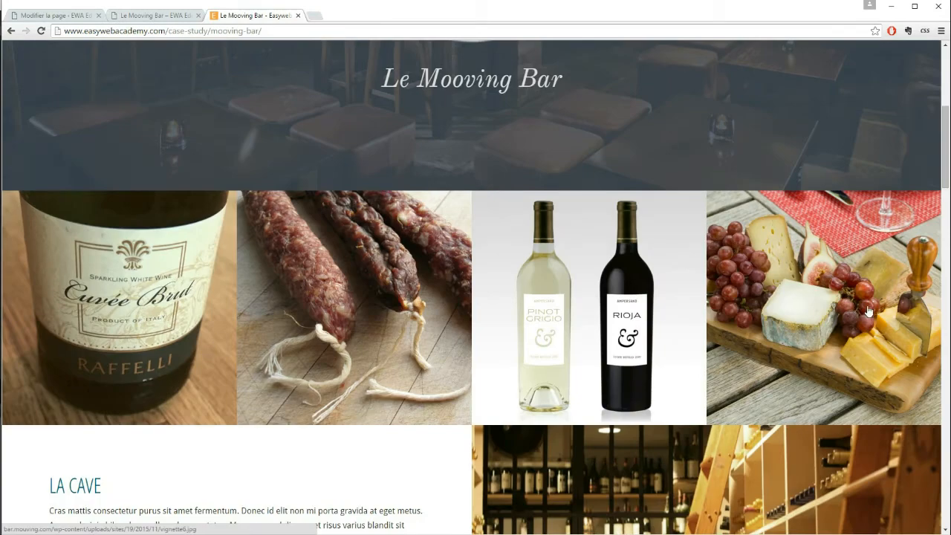
pyautogui.scroll(-2, 501, 237)
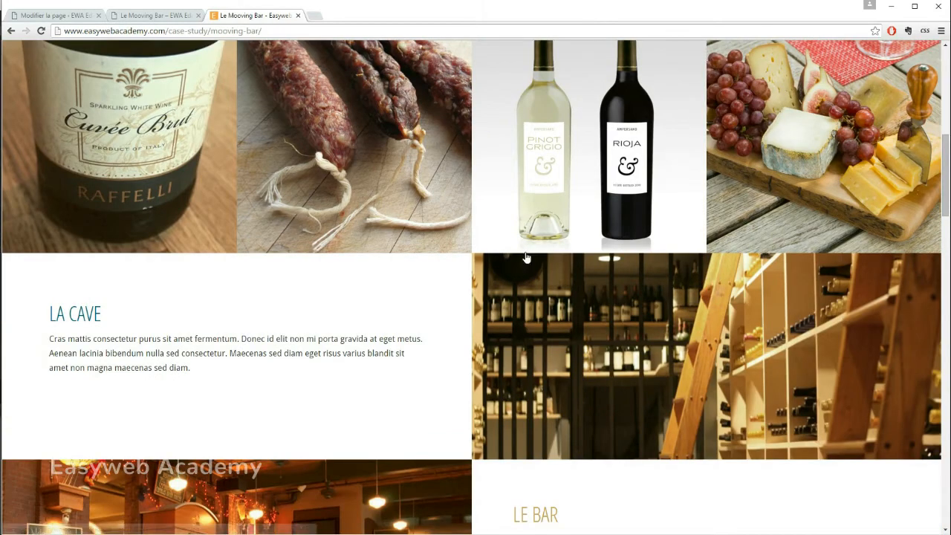
pyautogui.scroll(-2, 526, 258)
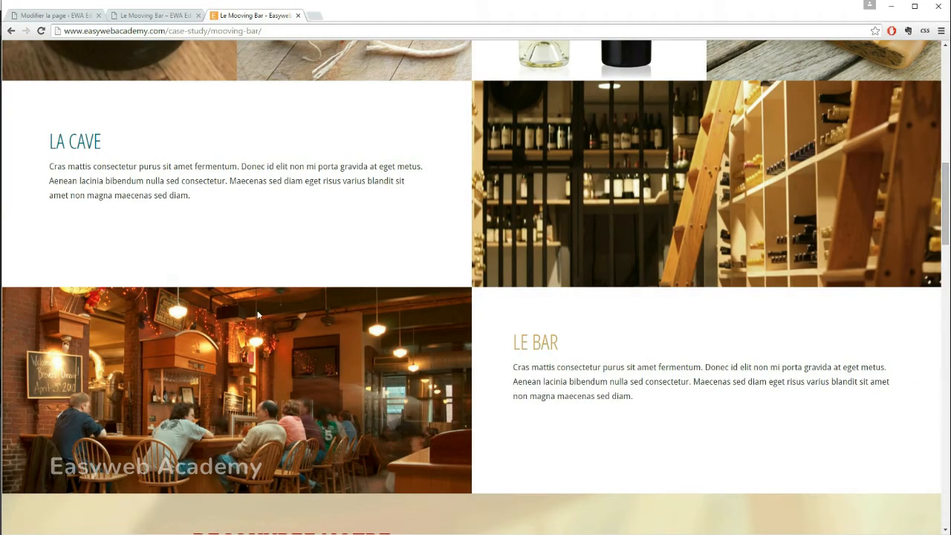
pyautogui.scroll(-2, 479, 170)
pyautogui.scroll(-2, 548, 160)
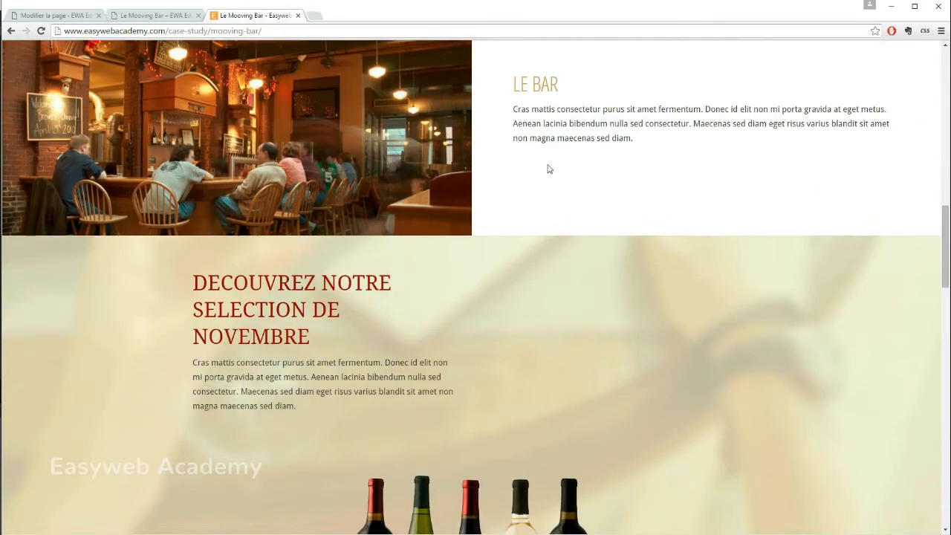
pyautogui.scroll(-1, 201, 151)
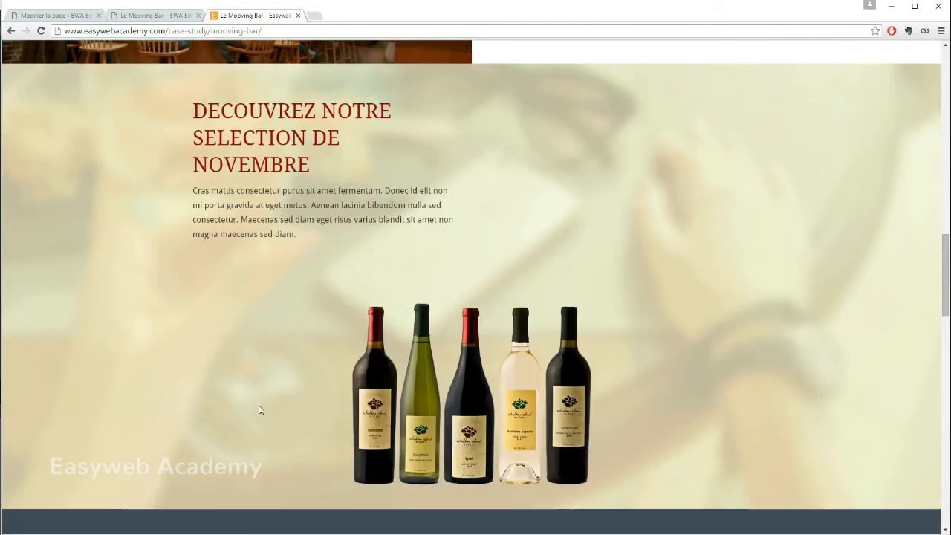
# Return to the page editor, add a full-width section below the standard section, and insert an "En-tête plein écran" module titled "Le Mooving Bar"
pyautogui.click(67, 17)
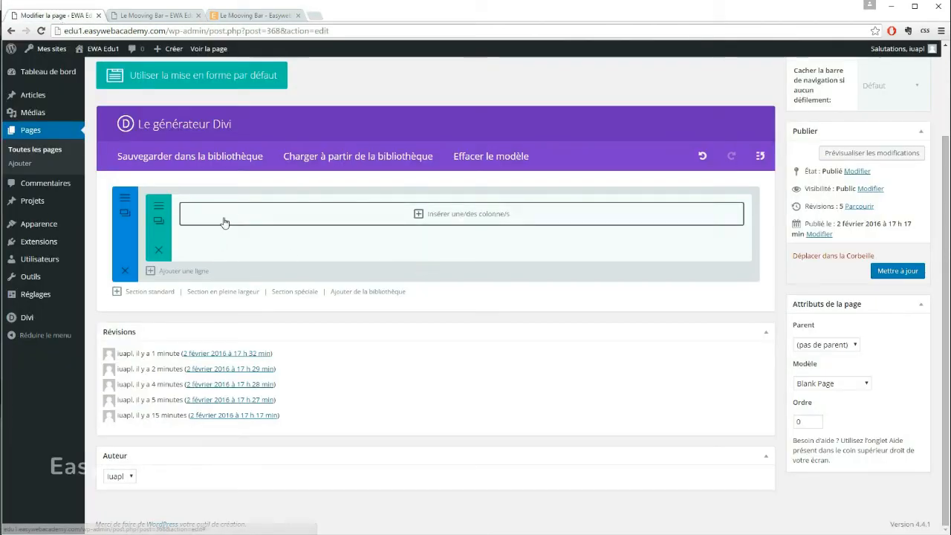
pyautogui.click(227, 292)
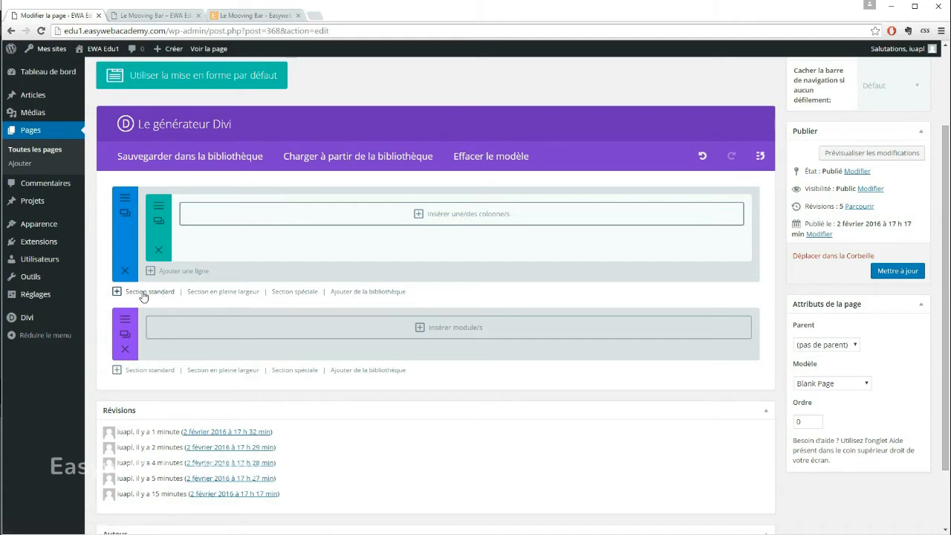
pyautogui.scroll(-2, 216, 258)
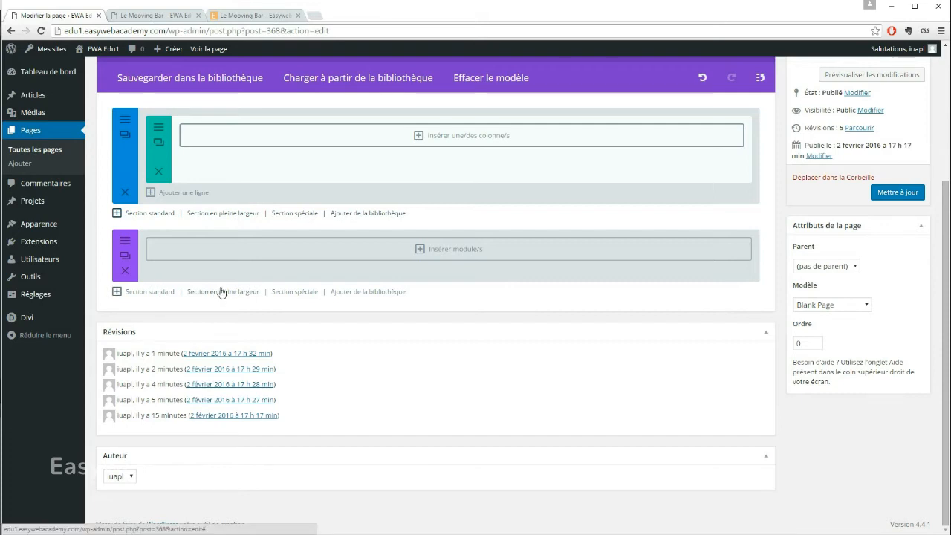
pyautogui.click(453, 250)
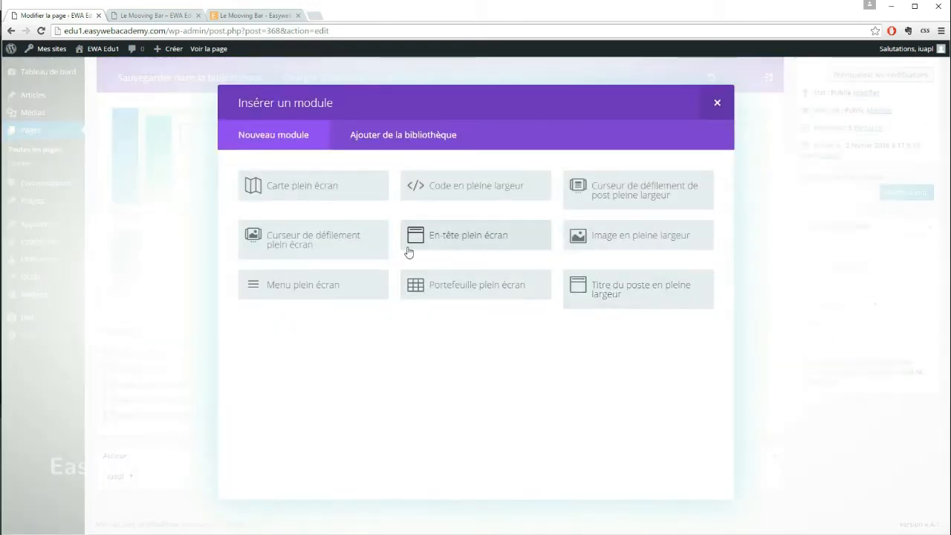
pyautogui.click(476, 239)
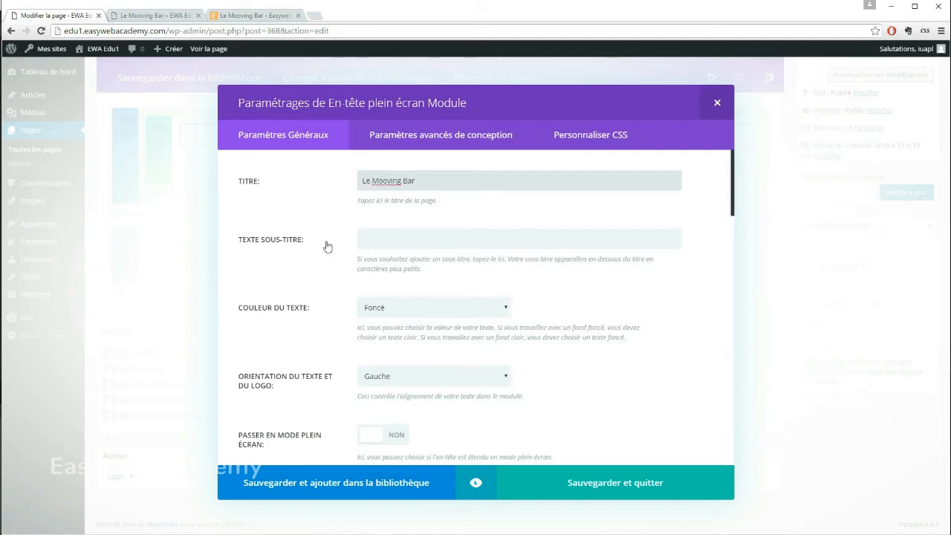
# Set the full-screen header module's text colour to Clair
pyautogui.click(304, 242)
pyautogui.scroll(-1, 295, 220)
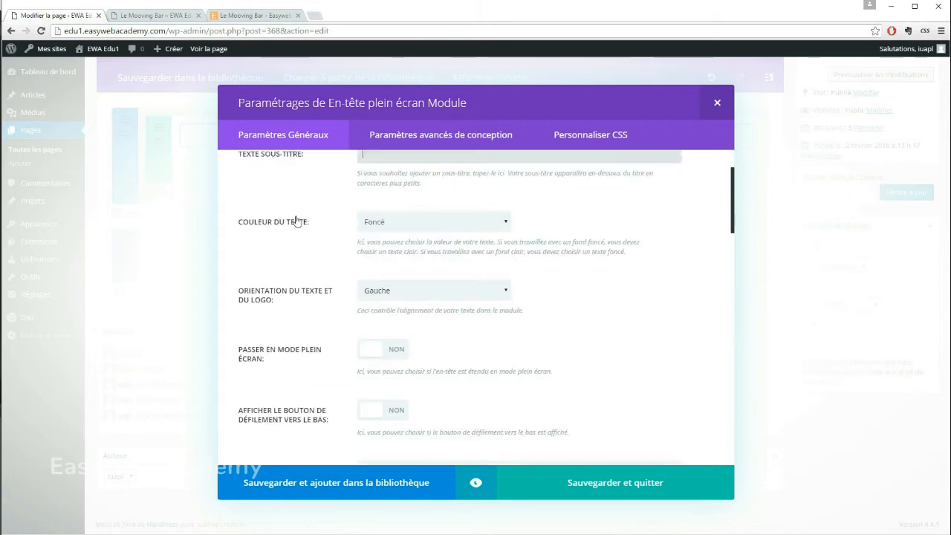
pyautogui.click(374, 223)
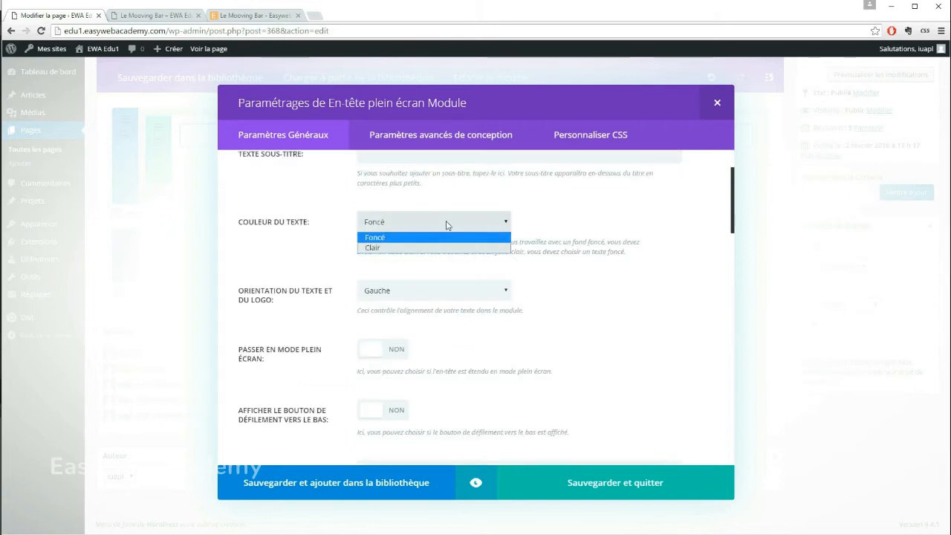
pyautogui.click(376, 248)
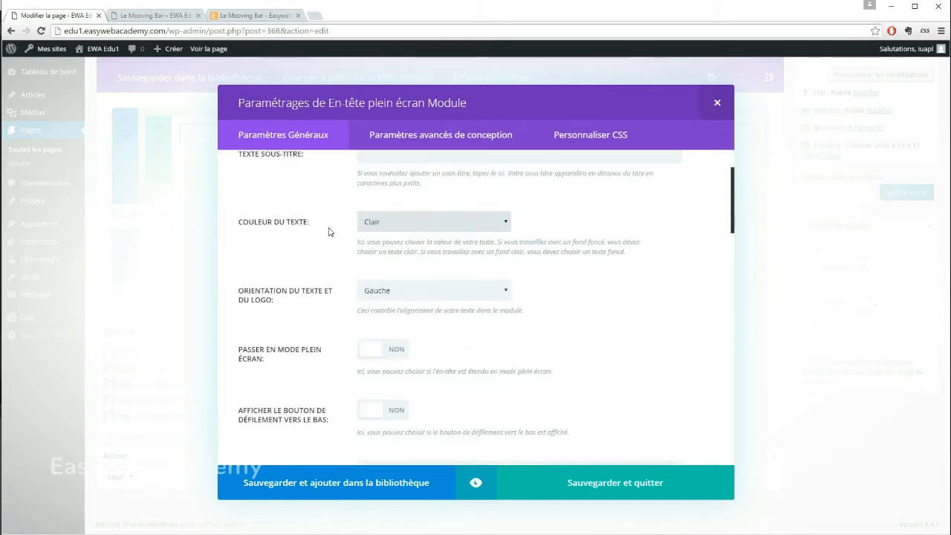
# Set the header's text and logo orientation to Centre and enable full-screen mode
pyautogui.scroll(-1, 329, 232)
pyautogui.scroll(1, 329, 228)
pyautogui.click(409, 292)
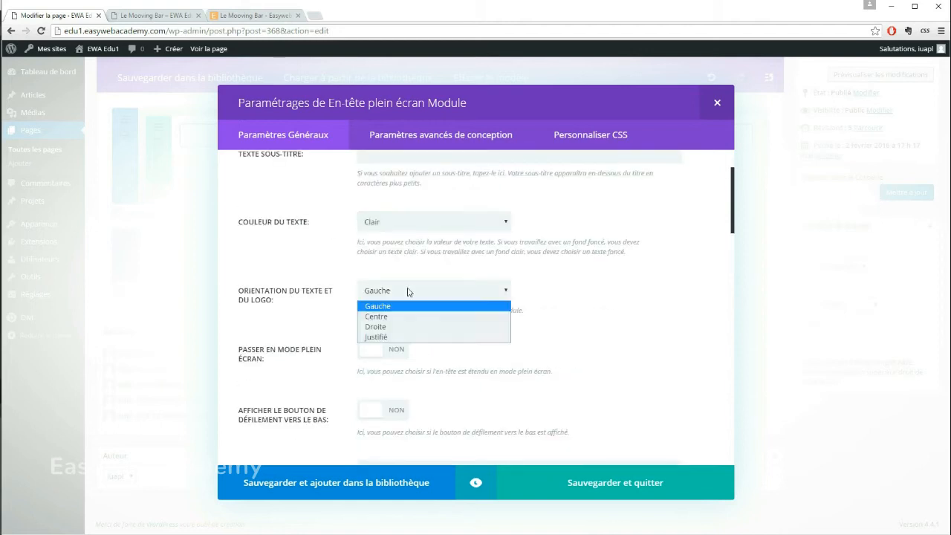
pyautogui.click(378, 317)
pyautogui.scroll(-1, 336, 243)
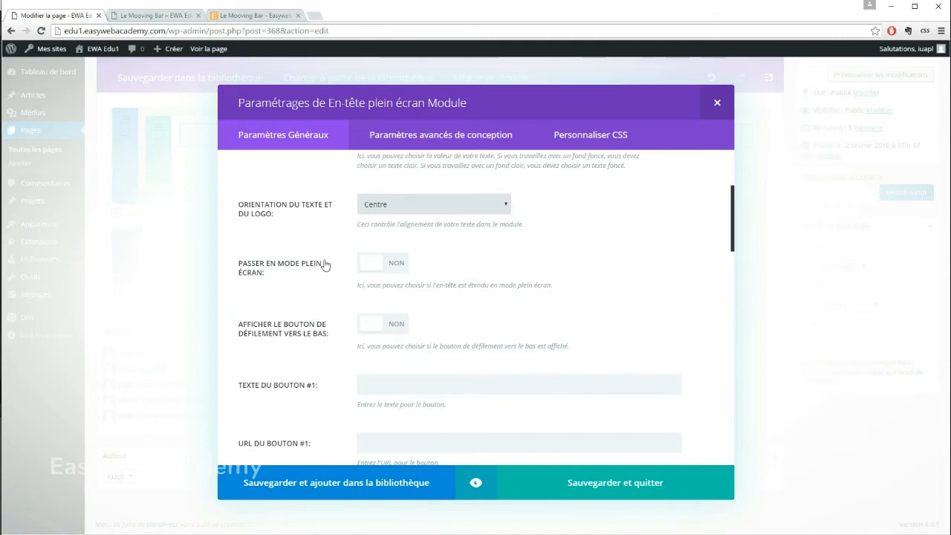
pyautogui.click(395, 269)
# Set bar_hero.jpg from the media library as the header's background image
pyautogui.scroll(-1, 331, 257)
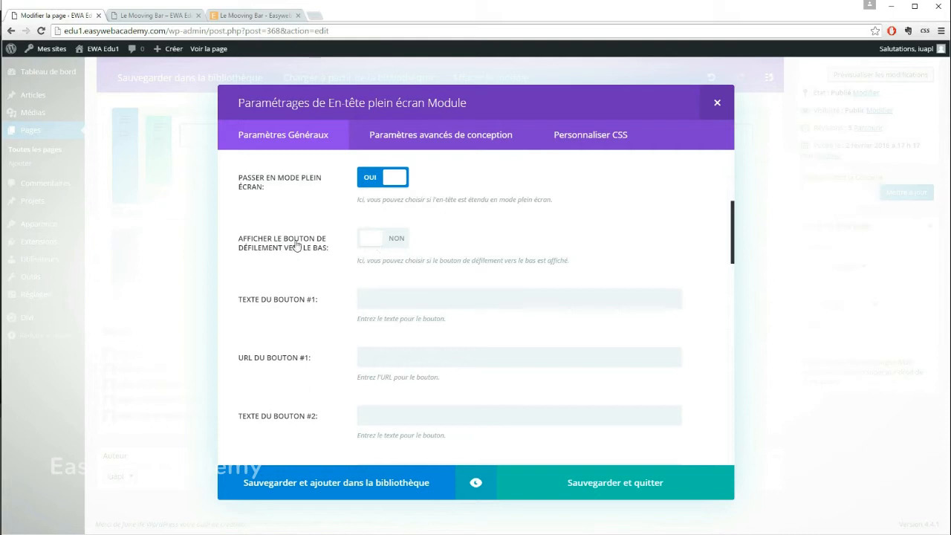
pyautogui.scroll(-1, 290, 226)
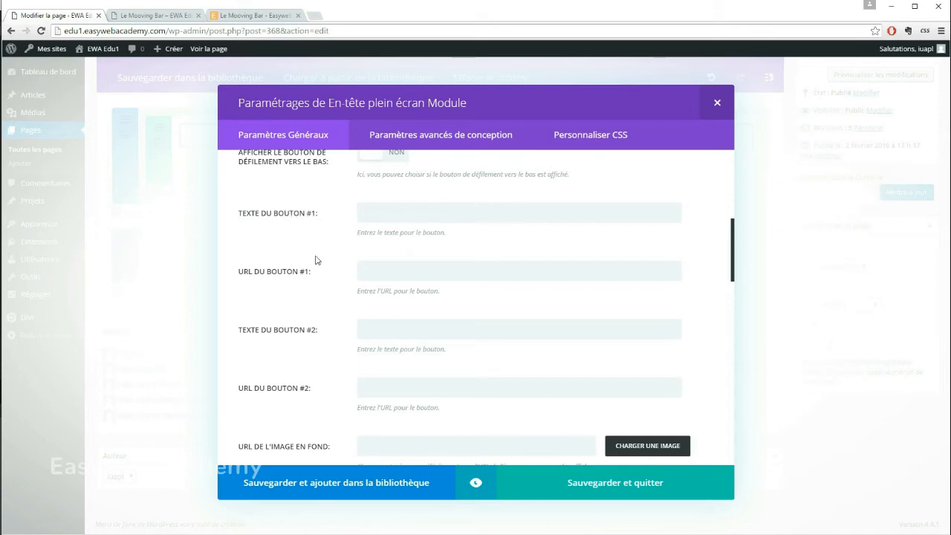
pyautogui.scroll(-1, 333, 223)
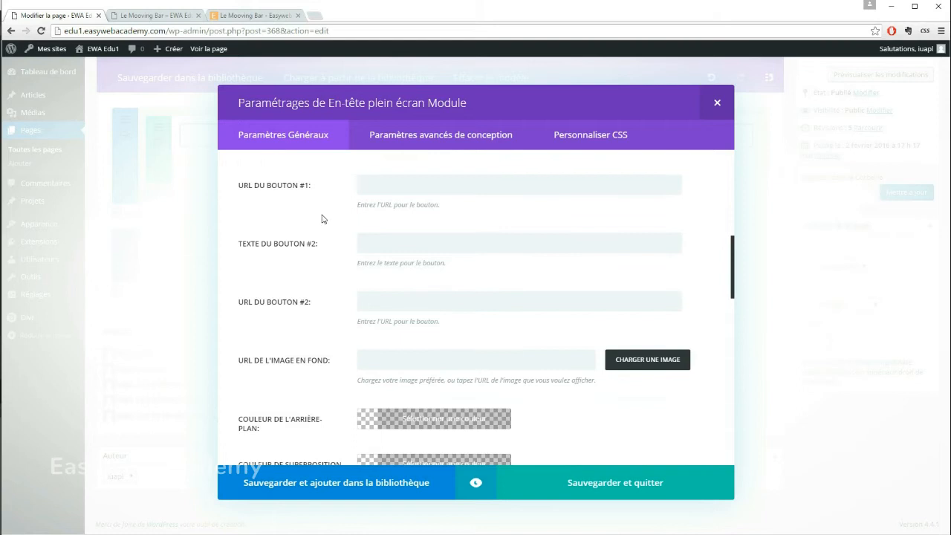
pyautogui.scroll(-1, 352, 251)
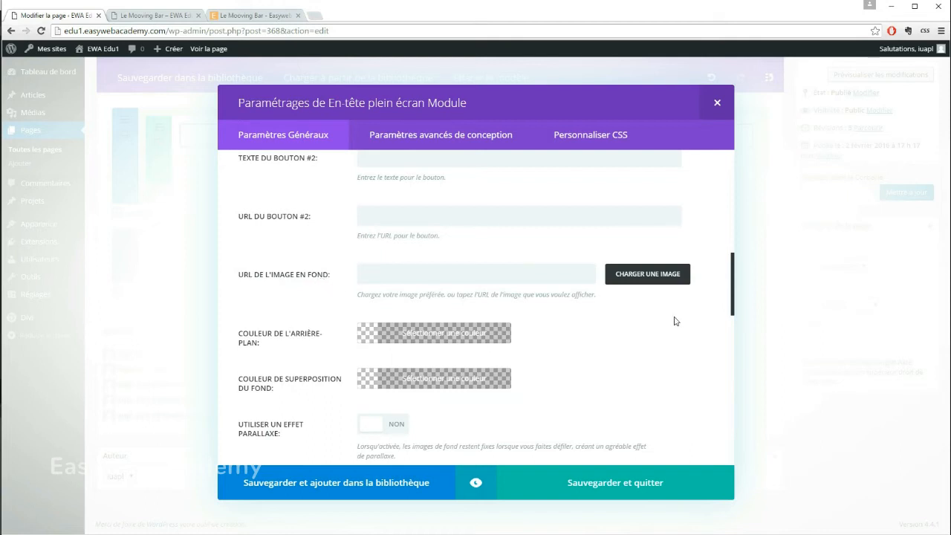
pyautogui.click(636, 277)
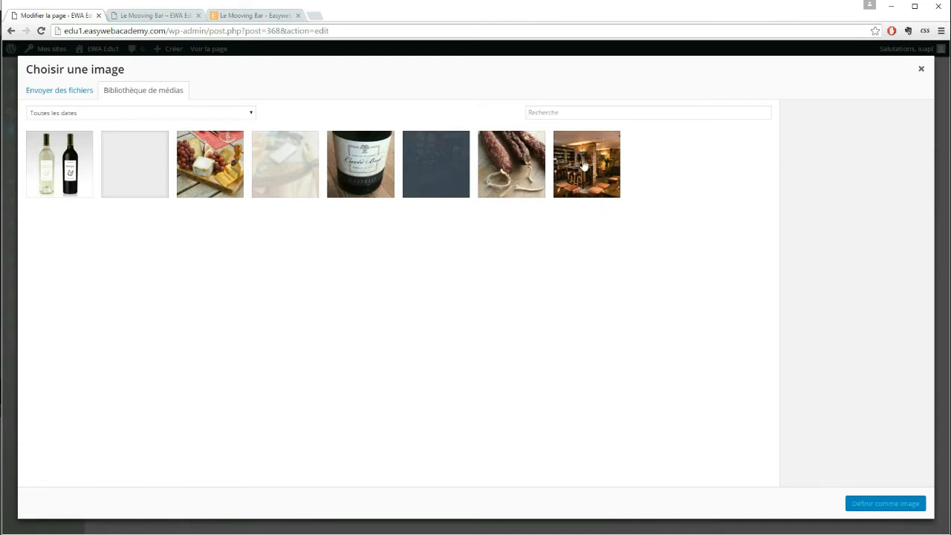
pyautogui.click(592, 180)
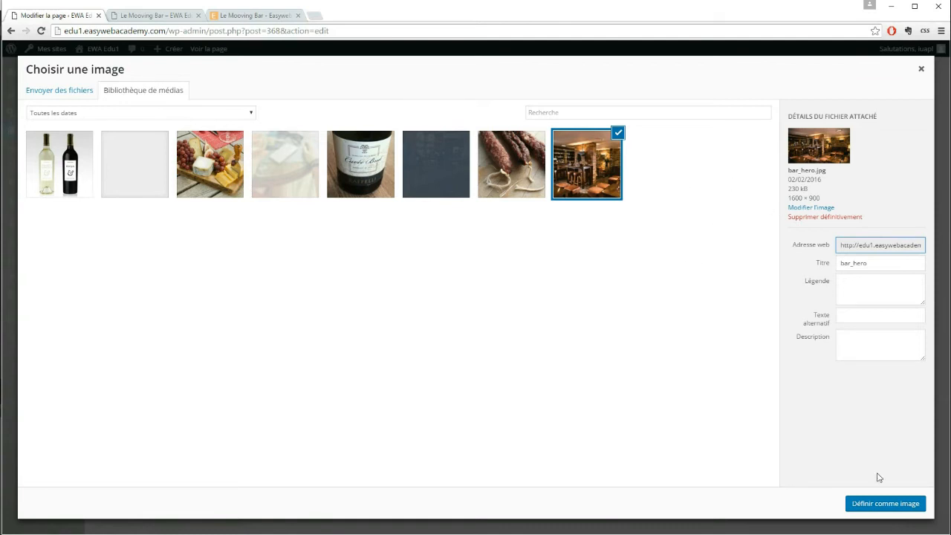
pyautogui.click(877, 503)
# Examine the header's background image preview and the background and overlay colour settings beneath it
pyautogui.scroll(-3, 542, 279)
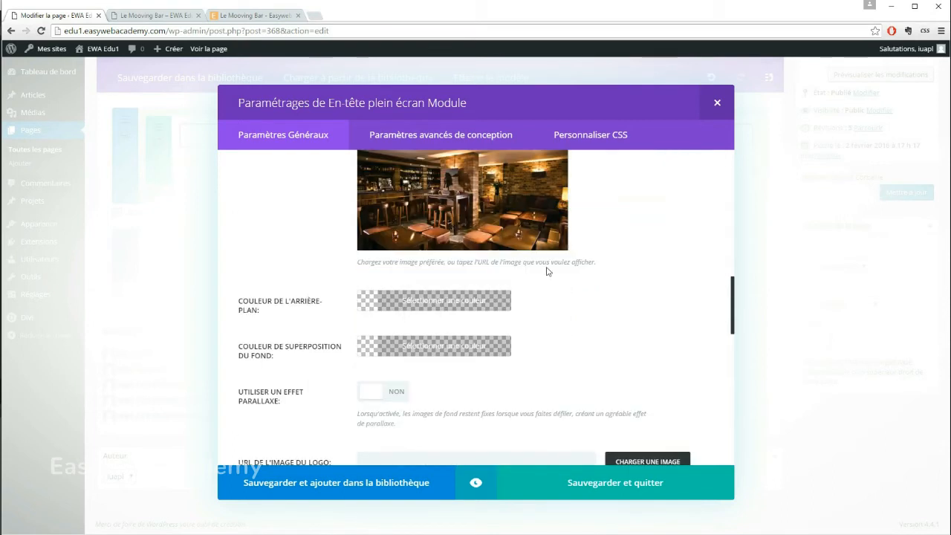
pyautogui.scroll(1, 579, 268)
pyautogui.scroll(-1, 665, 267)
pyautogui.scroll(1, 650, 340)
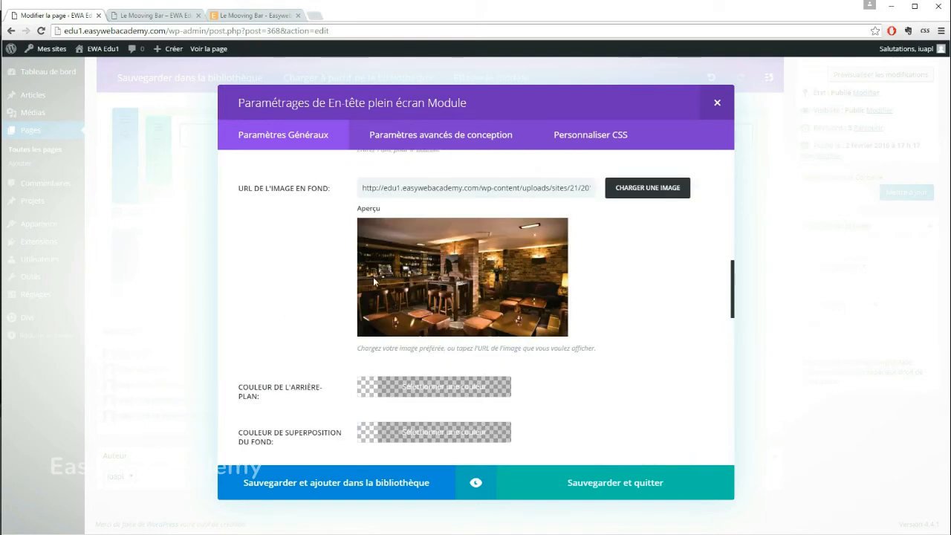
pyautogui.scroll(-1, 330, 264)
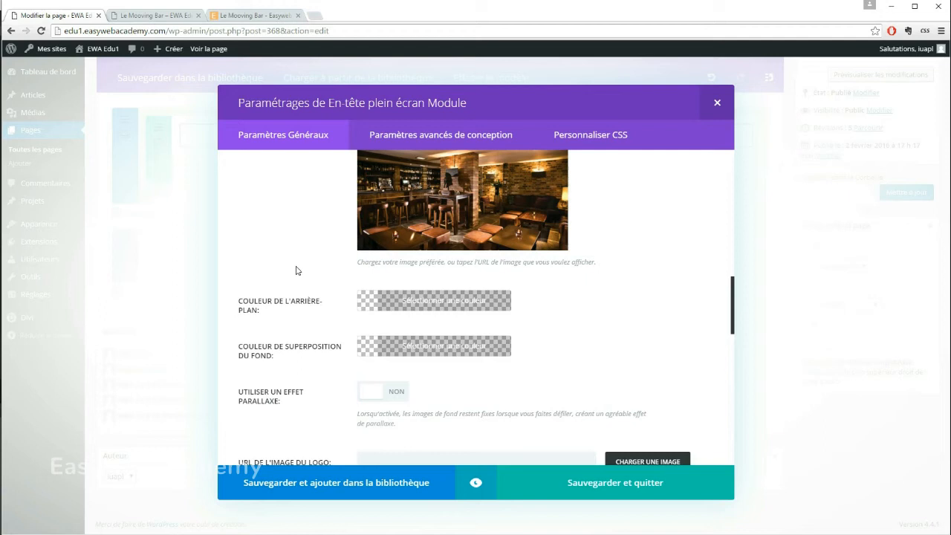
pyautogui.scroll(2, 308, 274)
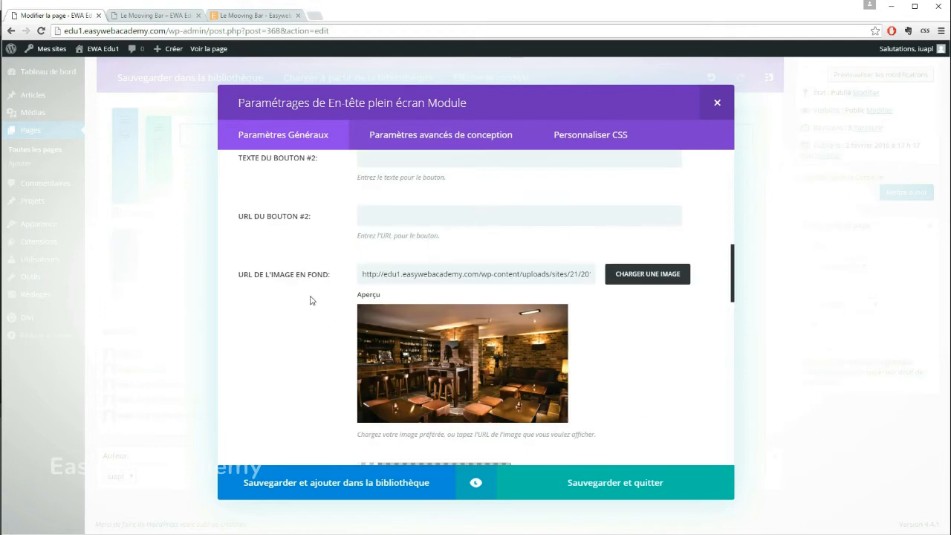
pyautogui.scroll(-1, 309, 298)
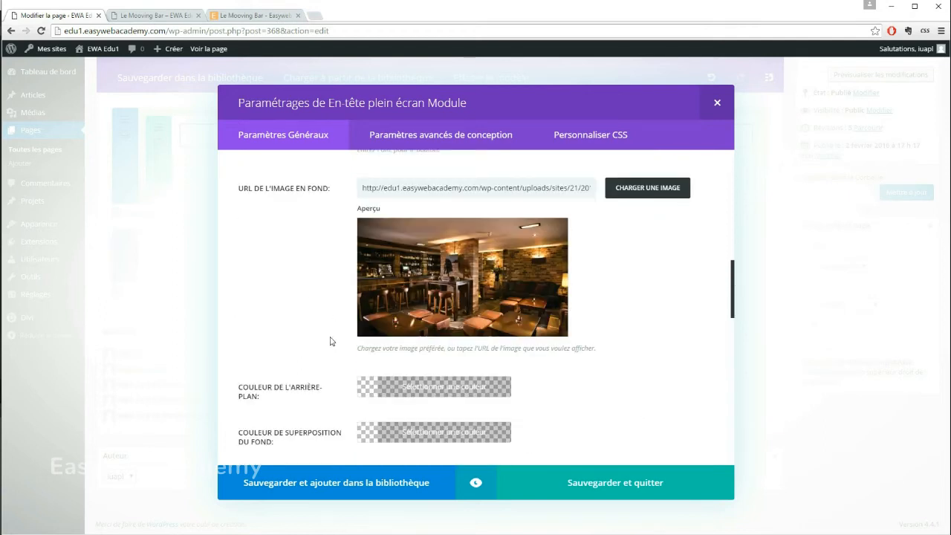
pyautogui.scroll(-1, 295, 311)
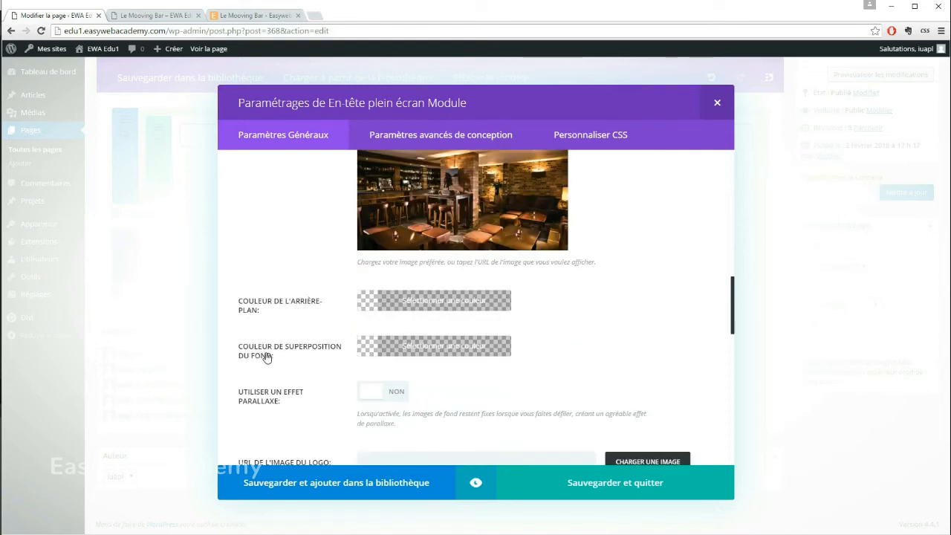
pyautogui.scroll(1, 273, 286)
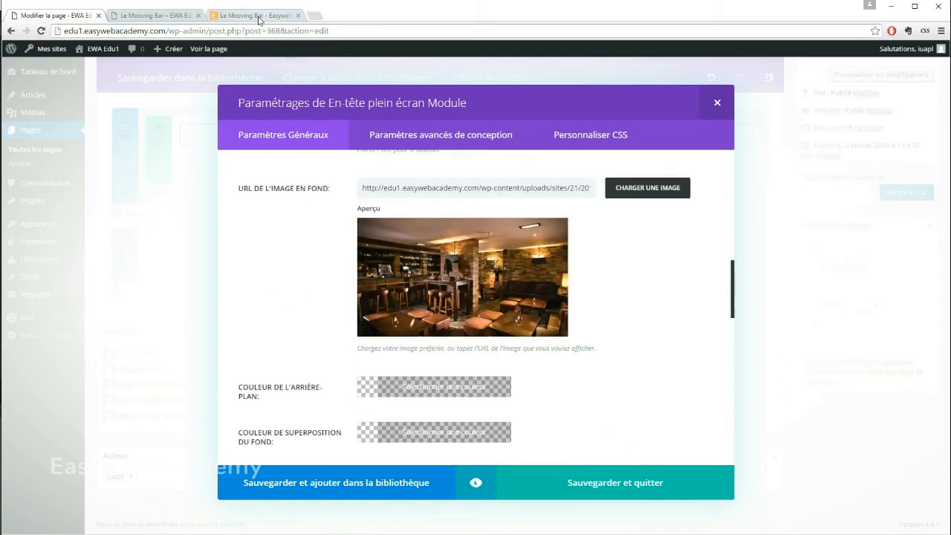
# Examine the dark overlay on the case-study page's full-screen header and return to the page editor
pyautogui.click(237, 14)
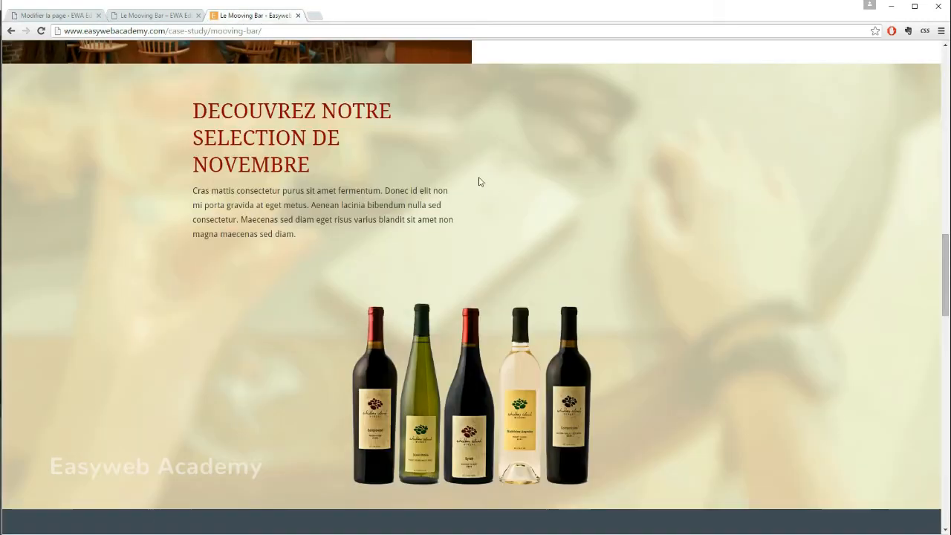
pyautogui.scroll(10, 476, 185)
pyautogui.scroll(2, 476, 185)
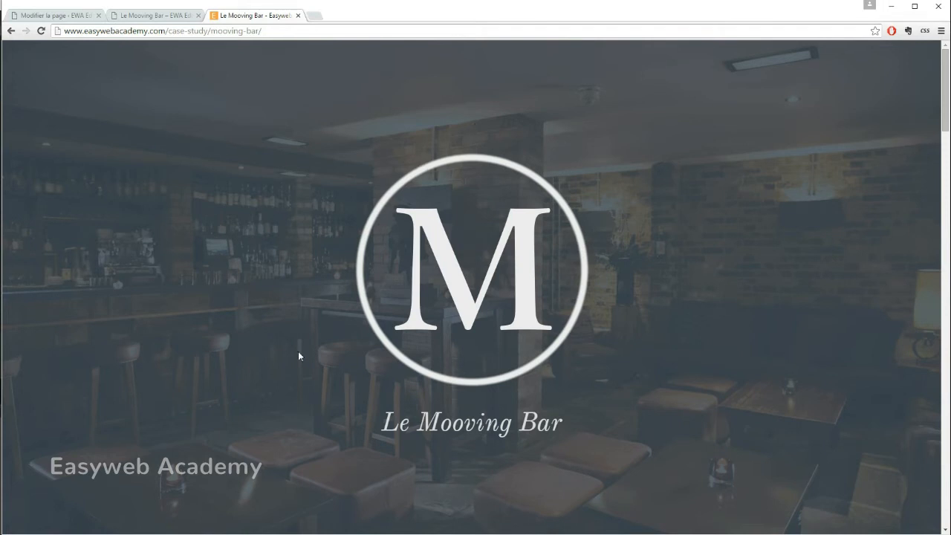
pyautogui.click(68, 18)
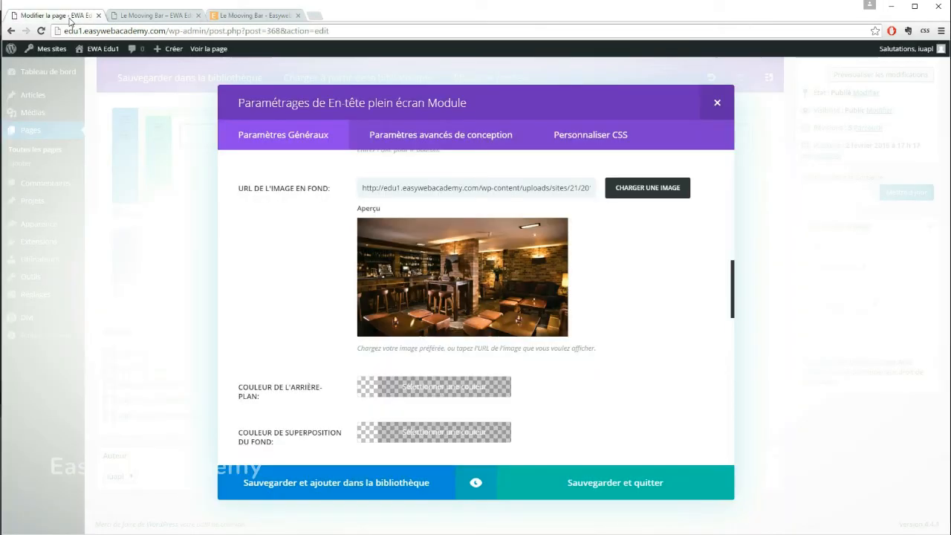
# Set the header's background overlay colour to black with 0.7 opacity, rgba(0,0,0,0.7)
pyautogui.scroll(-1, 285, 234)
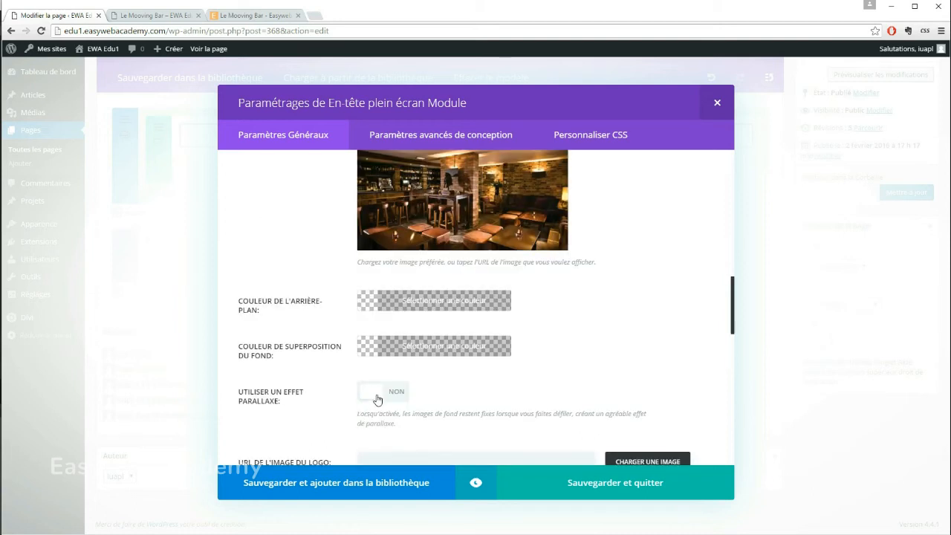
pyautogui.click(454, 345)
pyautogui.scroll(-2, 299, 329)
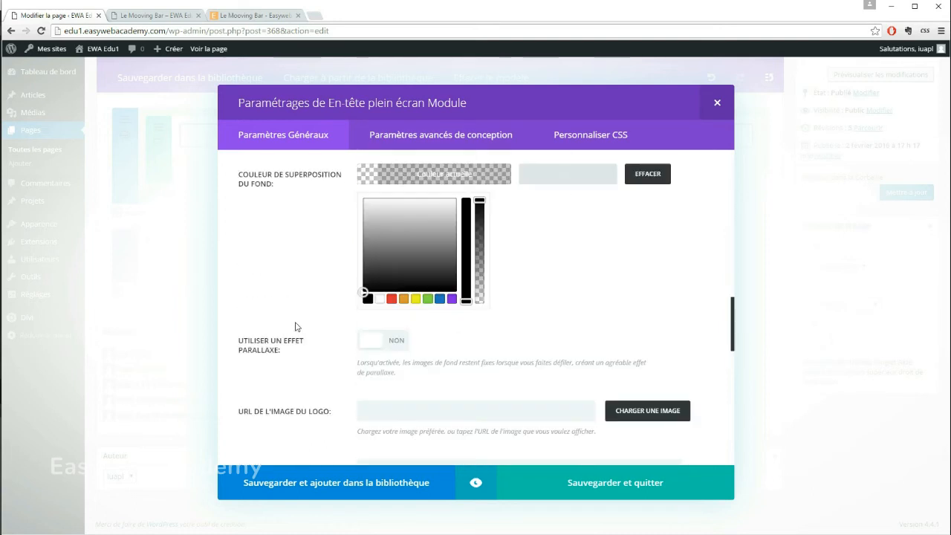
pyautogui.click(368, 298)
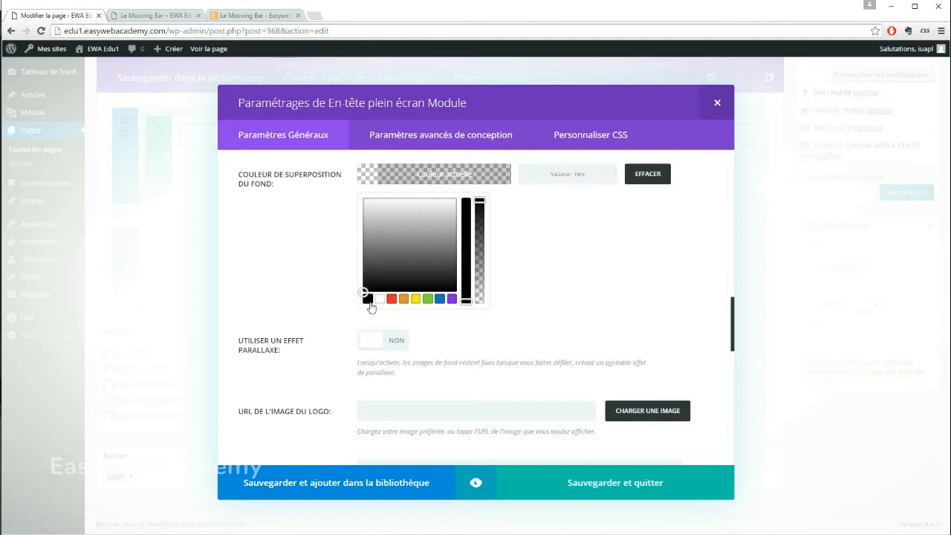
pyautogui.scroll(1, 568, 305)
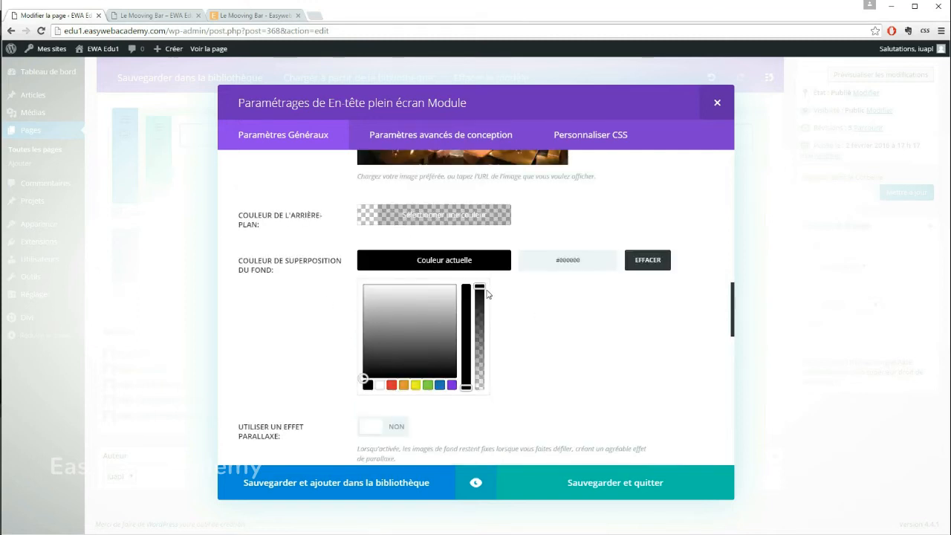
pyautogui.moveTo(479, 288); pyautogui.dragTo(482, 318)
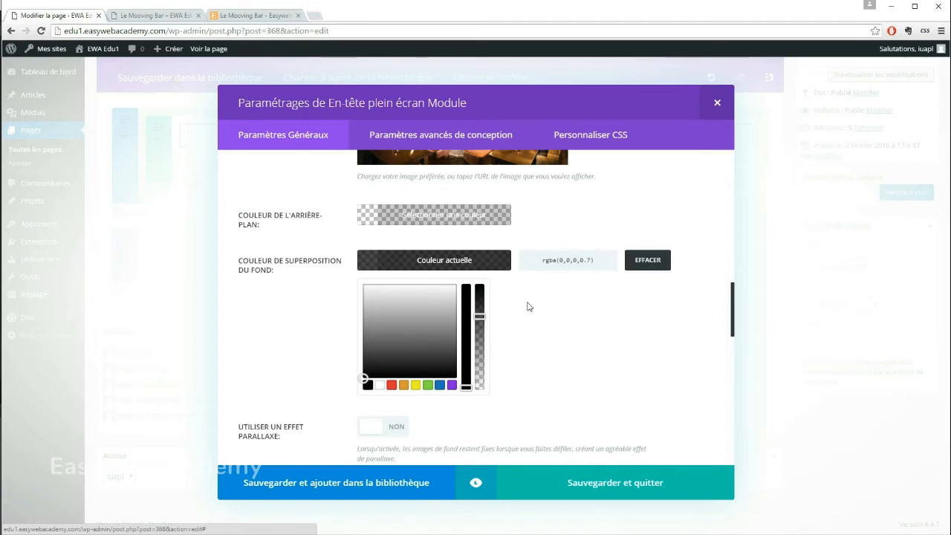
# Set bar_logo.png from the media library as the header's logo image
pyautogui.scroll(-1, 527, 306)
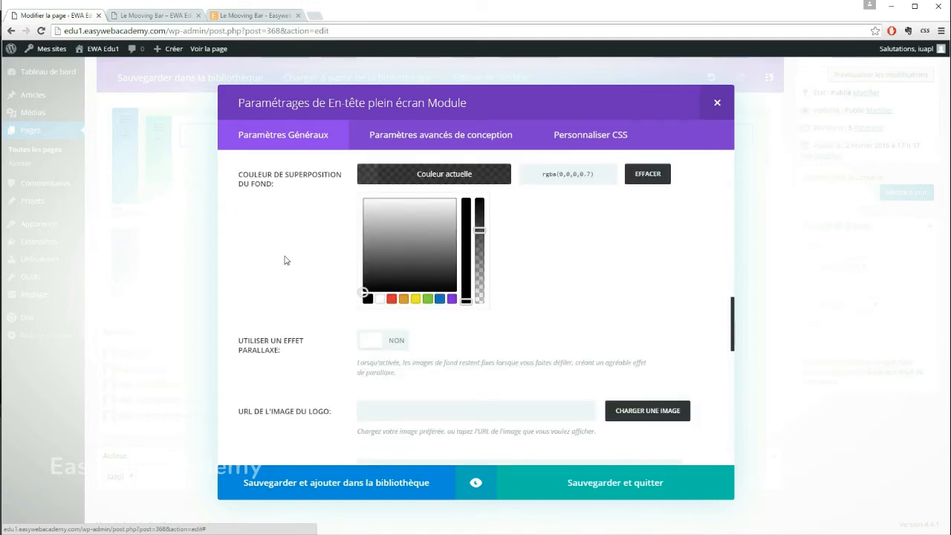
pyautogui.scroll(-1, 285, 260)
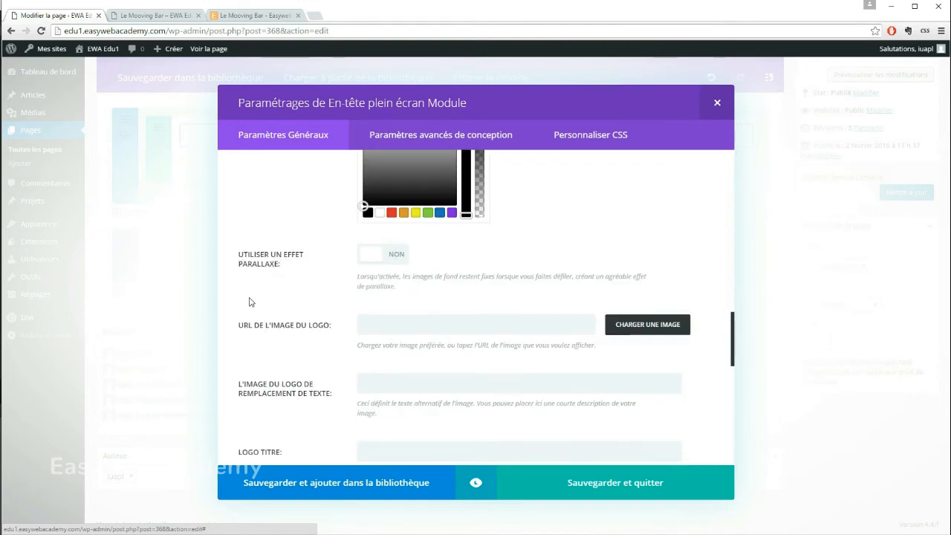
pyautogui.scroll(-1, 250, 301)
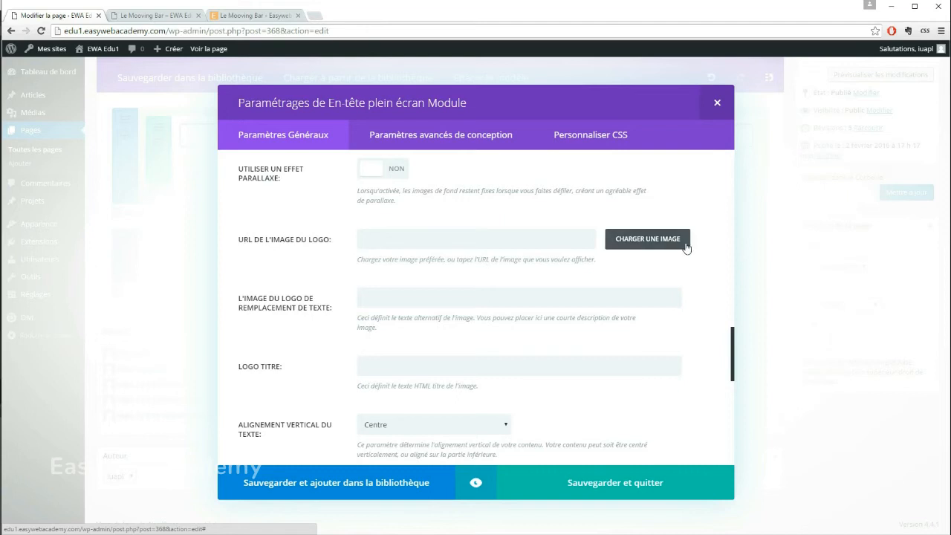
pyautogui.click(648, 245)
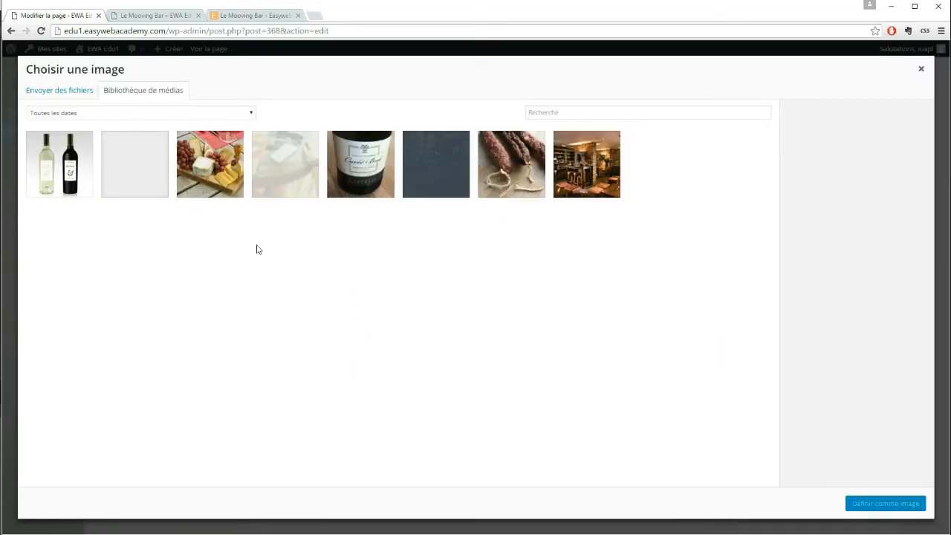
pyautogui.click(143, 177)
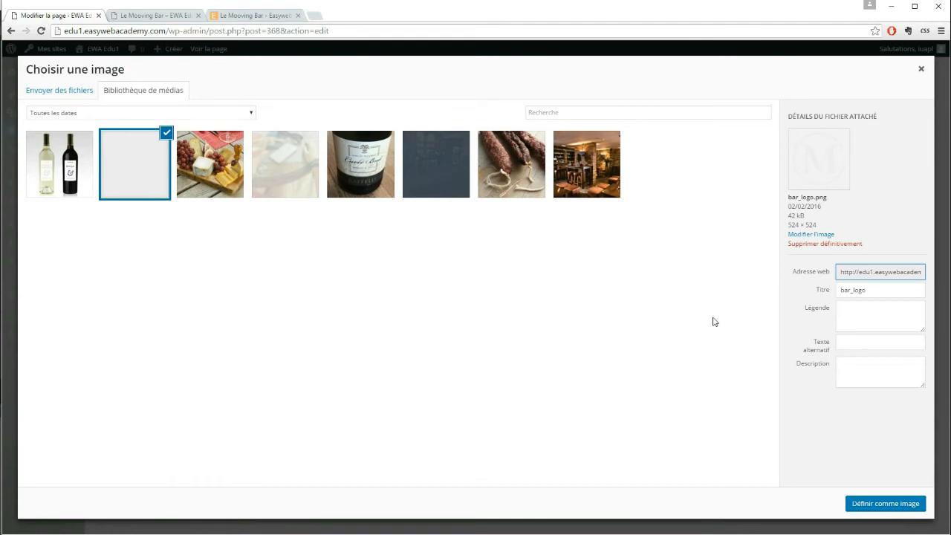
pyautogui.click(876, 507)
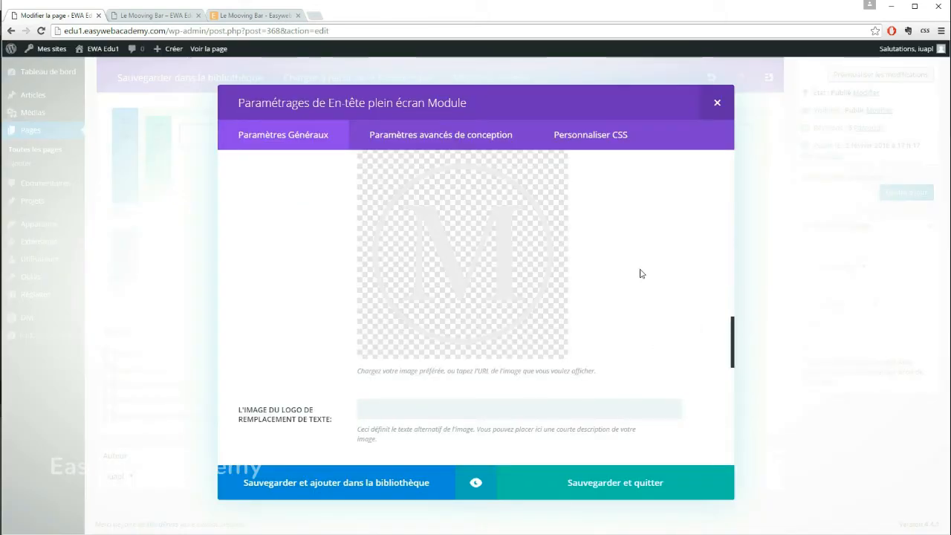
# Review the logo preview and the alternative text, logo title and vertical text alignment settings
pyautogui.scroll(-2, 655, 273)
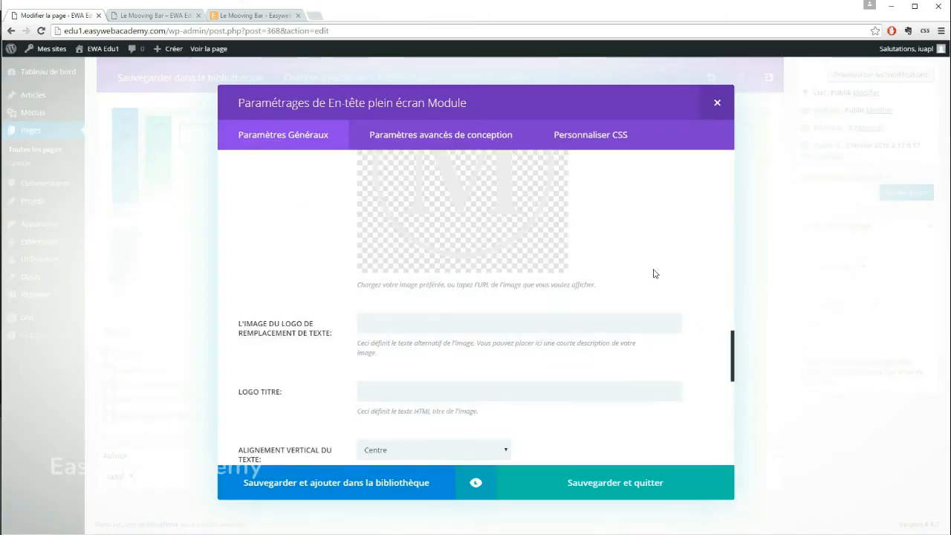
pyautogui.scroll(-2, 292, 238)
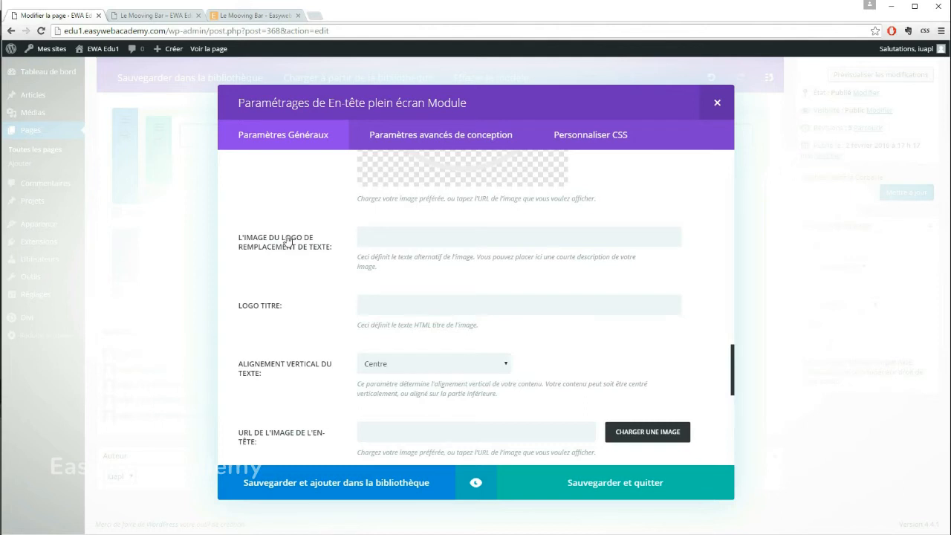
pyautogui.scroll(1, 289, 243)
pyautogui.scroll(1, 288, 243)
pyautogui.scroll(-1, 288, 245)
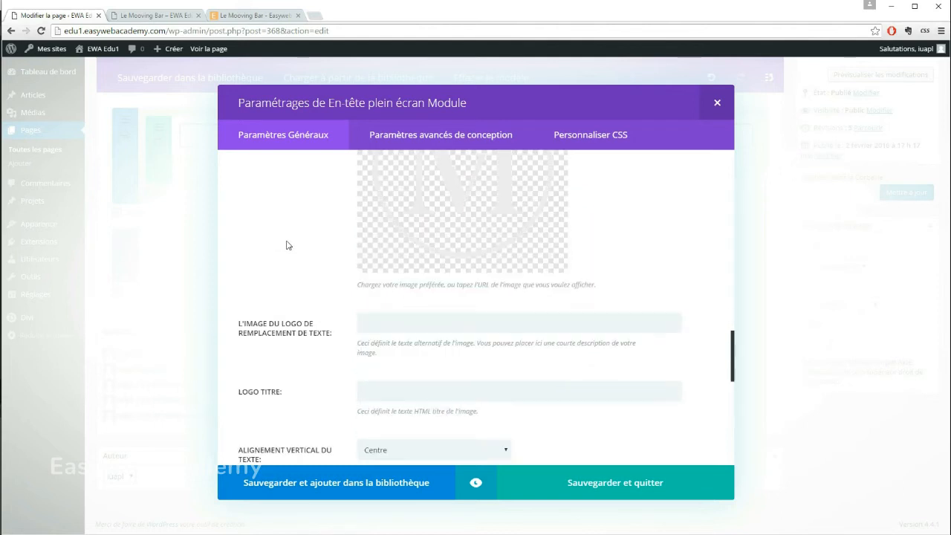
# Set the header logo image's alternative text to "Le Mooving Bar"
pyautogui.click(408, 323)
pyautogui.scroll(1, 278, 263)
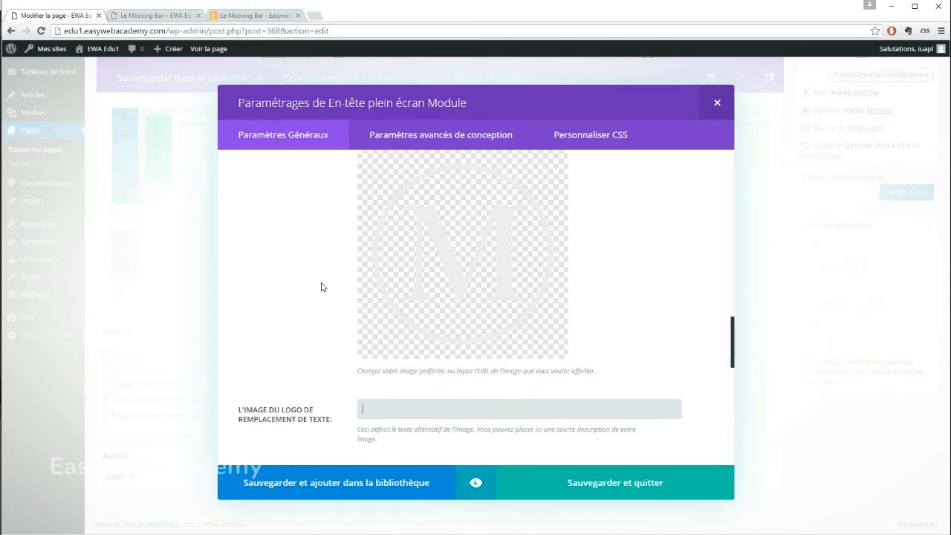
pyautogui.scroll(-1, 322, 285)
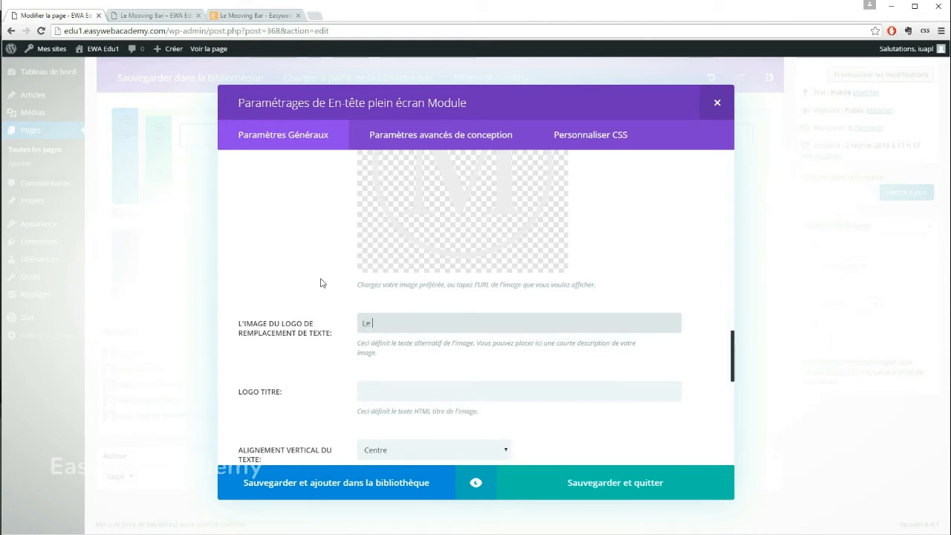
pyautogui.write('Moovi')
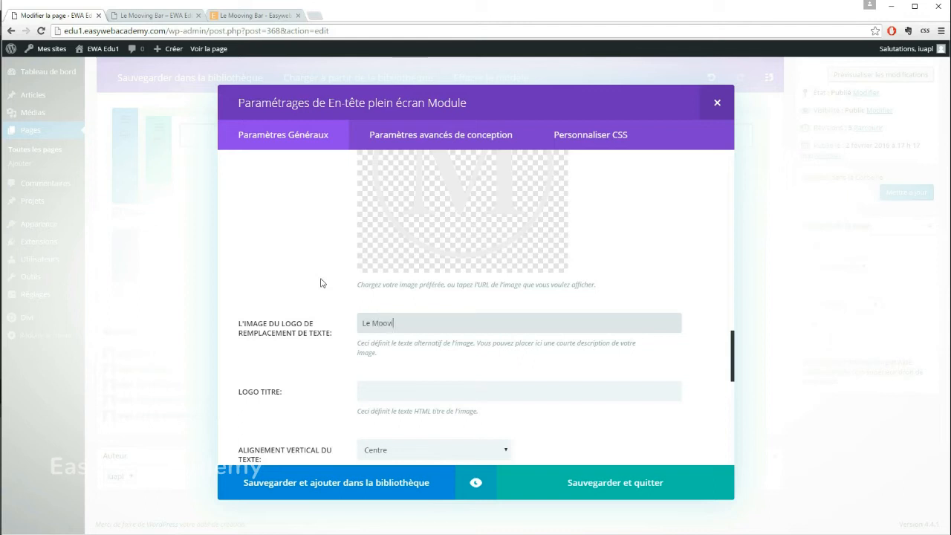
pyautogui.write('ng Bar')
pyautogui.scroll(1, 665, 265)
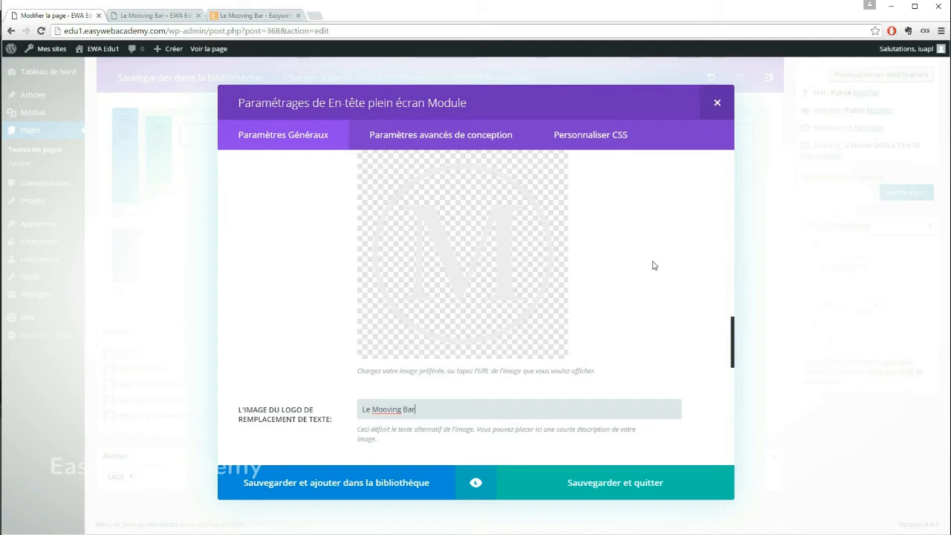
pyautogui.scroll(-2, 654, 265)
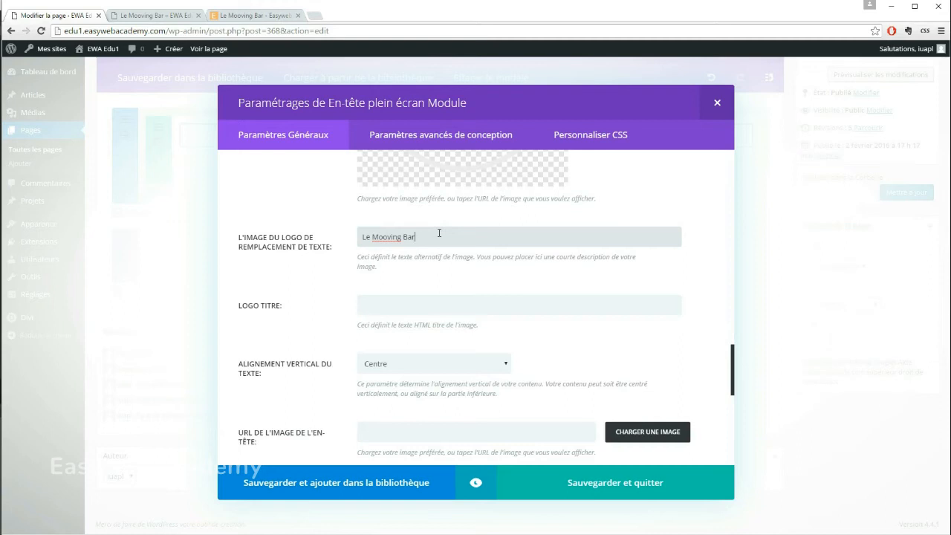
# Review the header's logo title, vertical text alignment, header image URL, vertical image alignment and content settings
pyautogui.scroll(2, 611, 248)
pyautogui.scroll(-1, 610, 260)
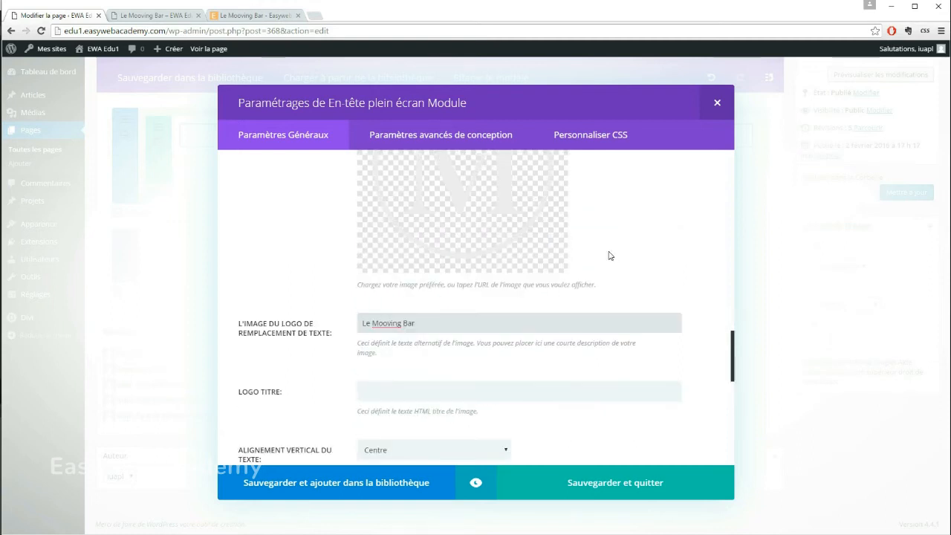
pyautogui.scroll(2, 609, 260)
pyautogui.scroll(-2, 613, 264)
pyautogui.scroll(-1, 611, 251)
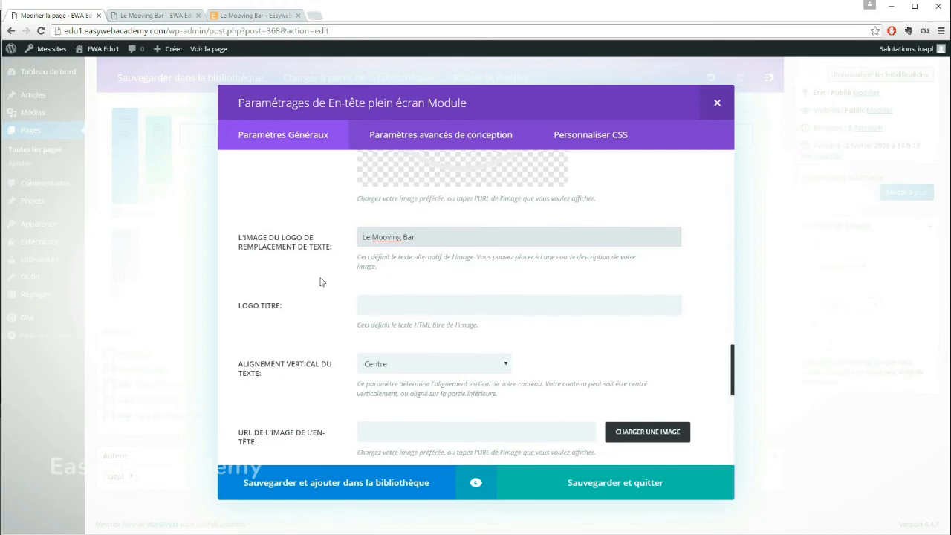
pyautogui.scroll(-2, 316, 281)
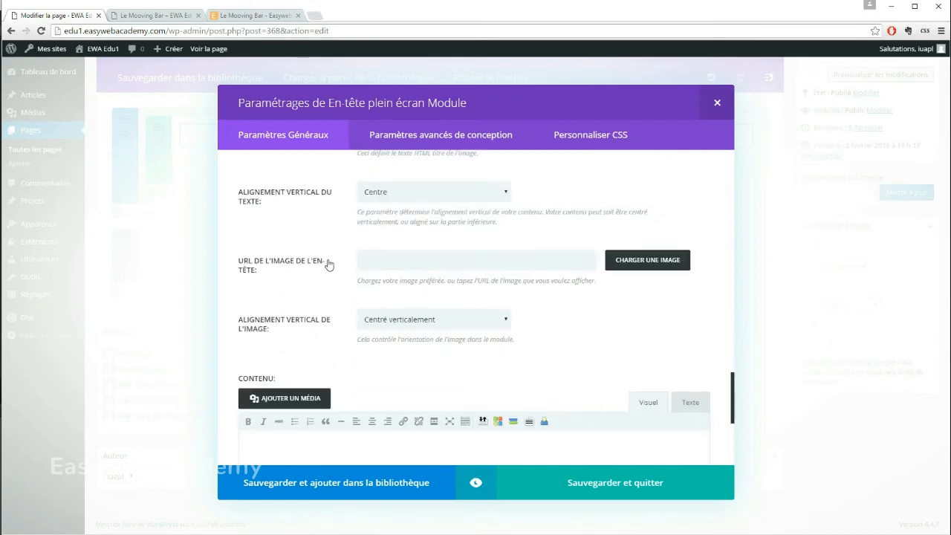
pyautogui.scroll(2, 329, 263)
pyautogui.scroll(-1, 327, 266)
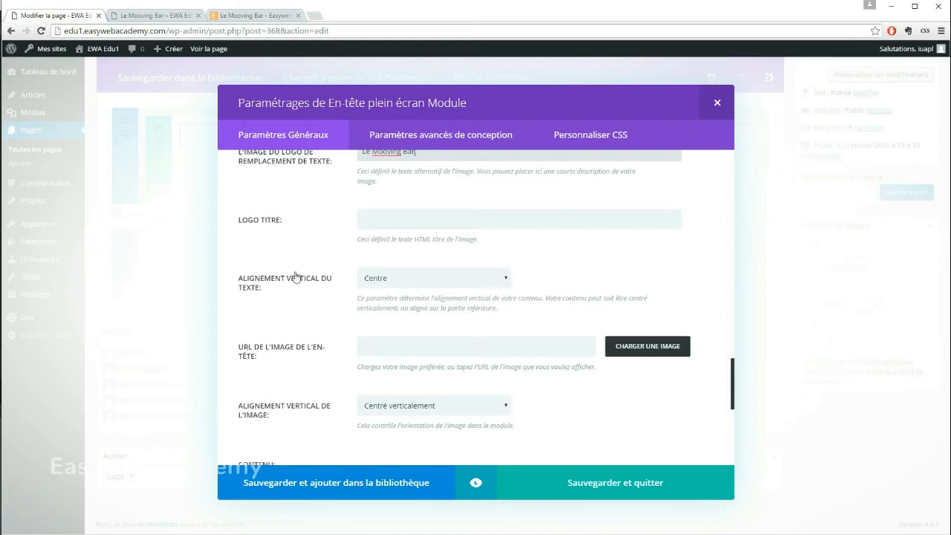
pyautogui.scroll(-1, 320, 225)
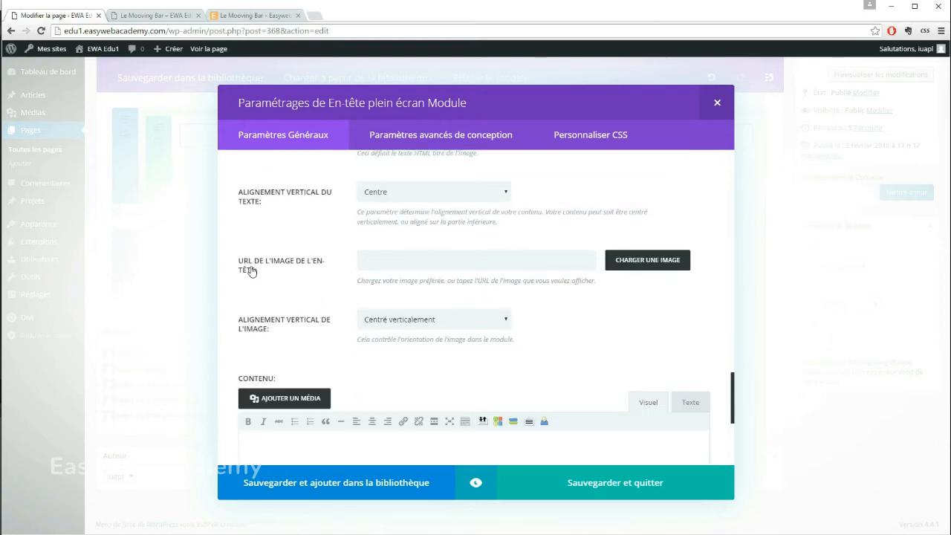
pyautogui.scroll(-1, 313, 236)
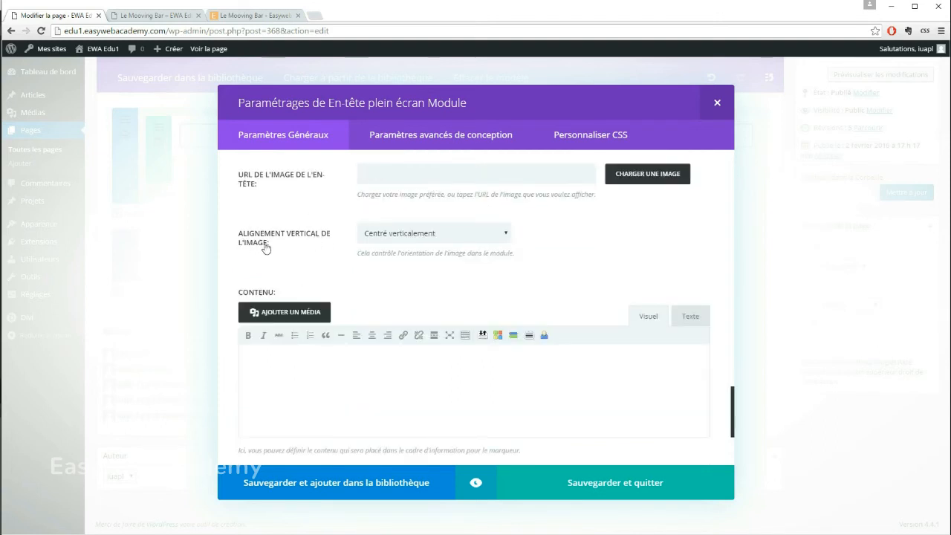
# Save the header settings with a page update and reload the published Le Mooving Bar page
pyautogui.click(595, 485)
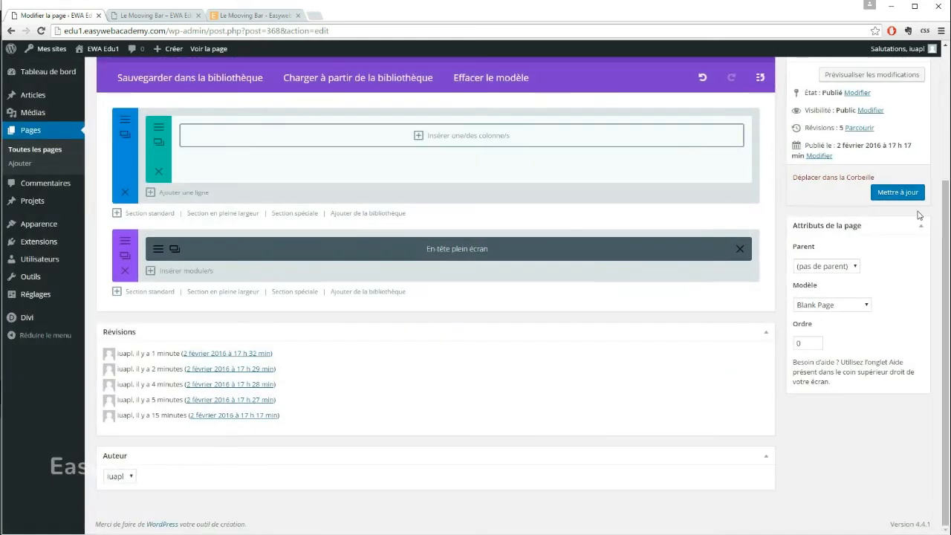
pyautogui.click(890, 194)
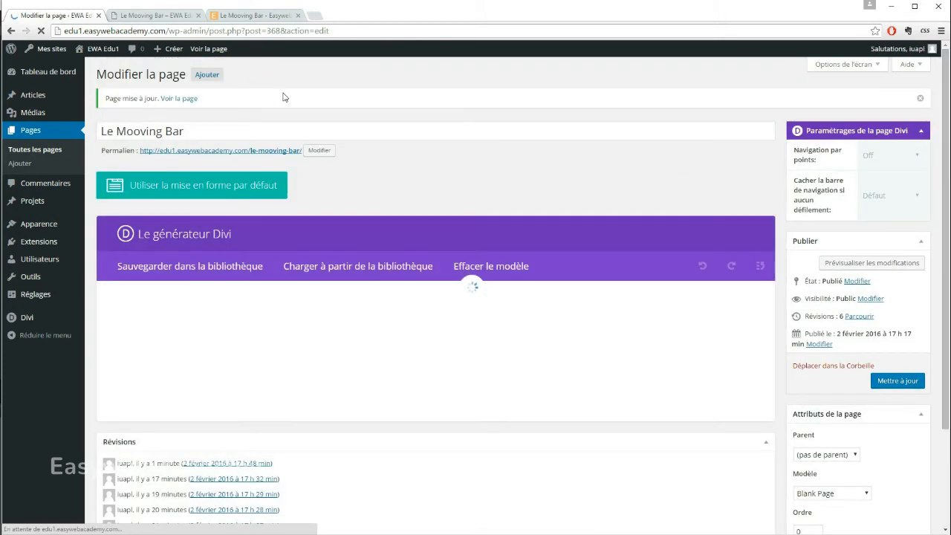
pyautogui.click(157, 16)
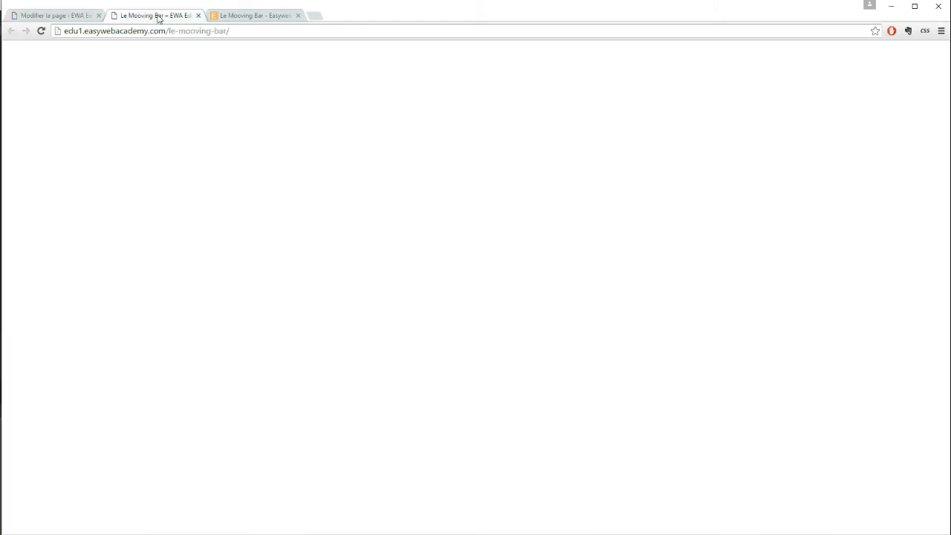
pyautogui.click(40, 30)
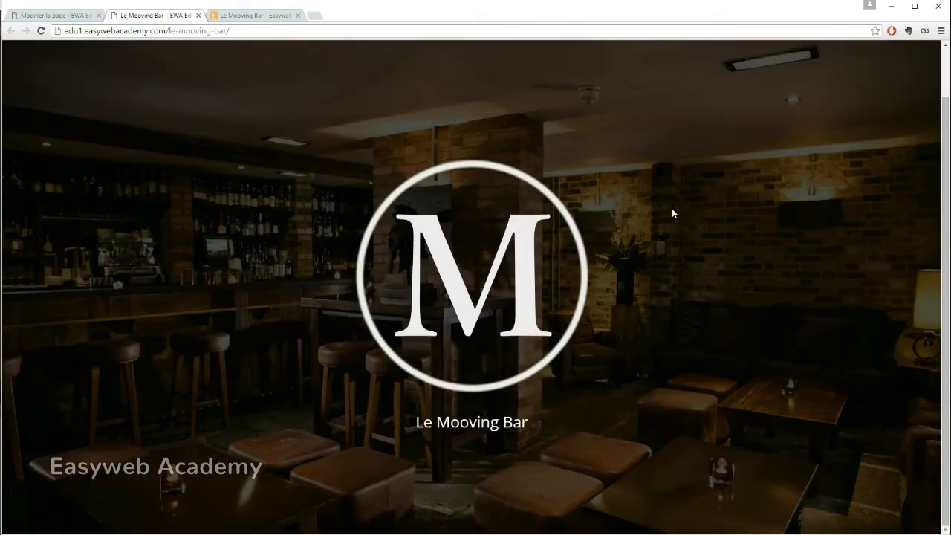
# Examine the published header's top edge and compare its Le Mooving Bar title style with the case-study page
pyautogui.scroll(-1, 672, 211)
pyautogui.scroll(1, 679, 223)
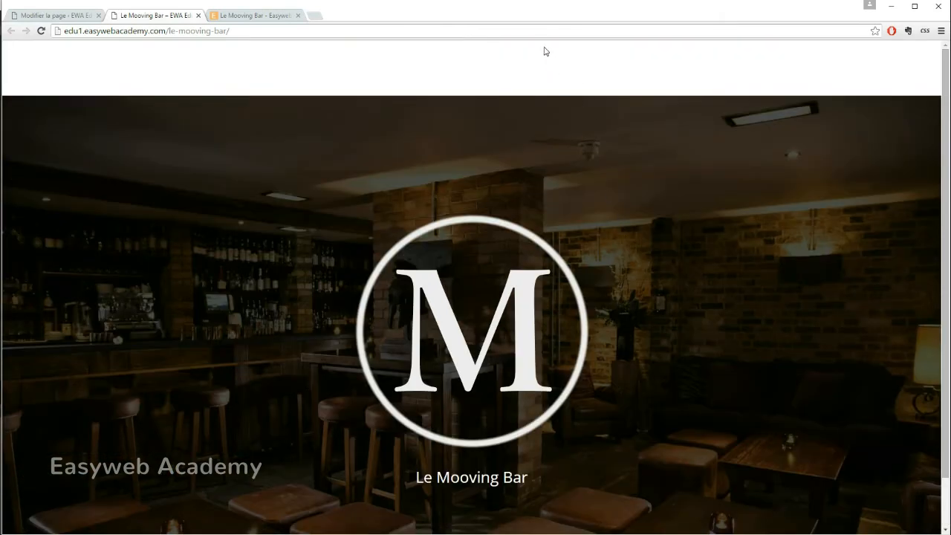
pyautogui.scroll(-1, 565, 199)
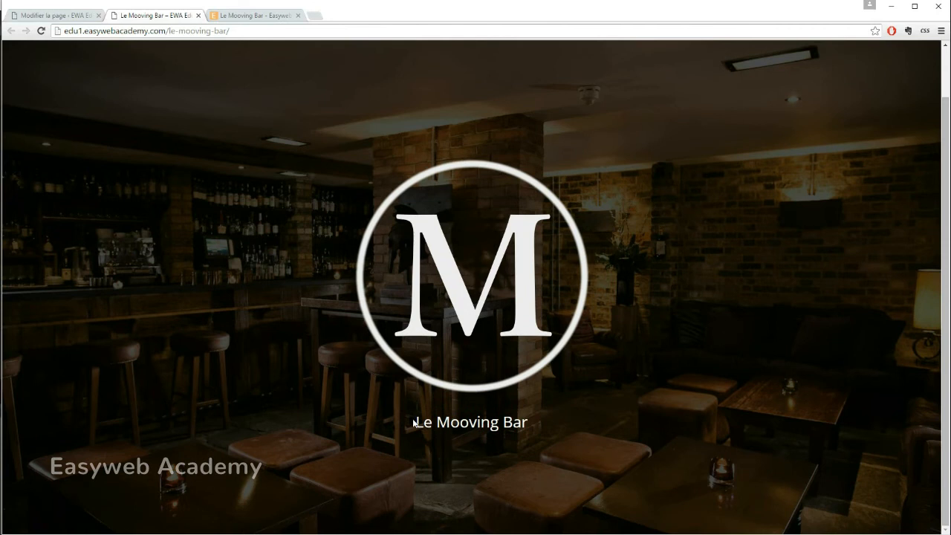
pyautogui.moveTo(413, 422); pyautogui.dragTo(519, 421)
pyautogui.click(591, 423)
pyautogui.click(251, 16)
pyautogui.moveTo(399, 423); pyautogui.dragTo(567, 419)
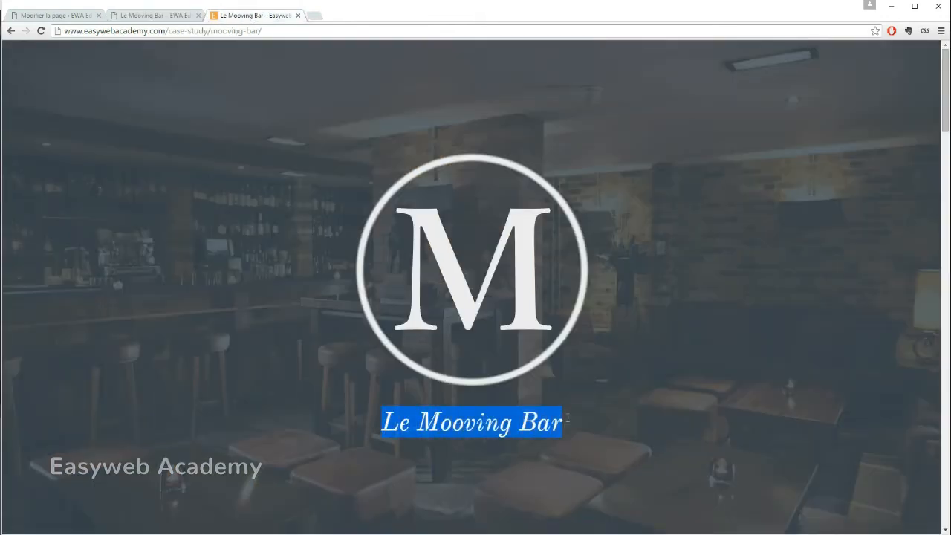
pyautogui.click(54, 16)
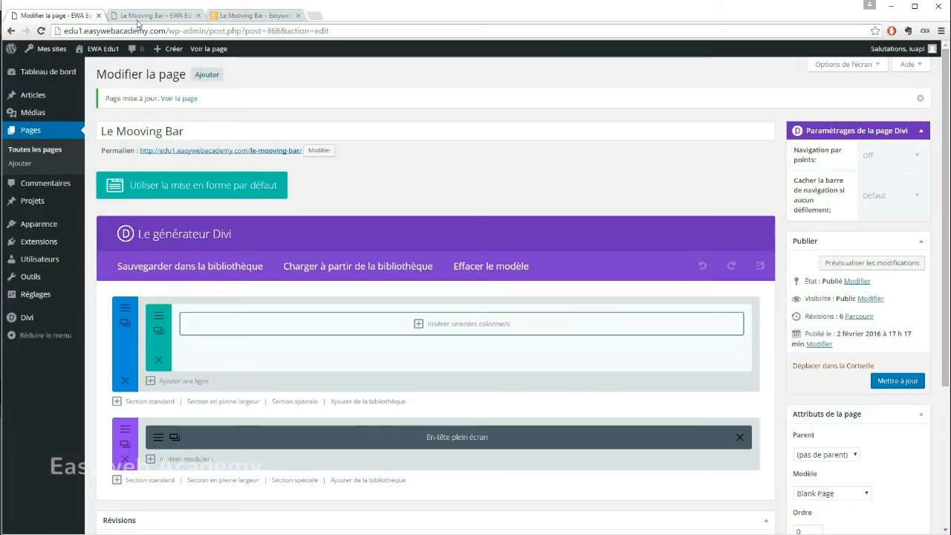
pyautogui.click(253, 15)
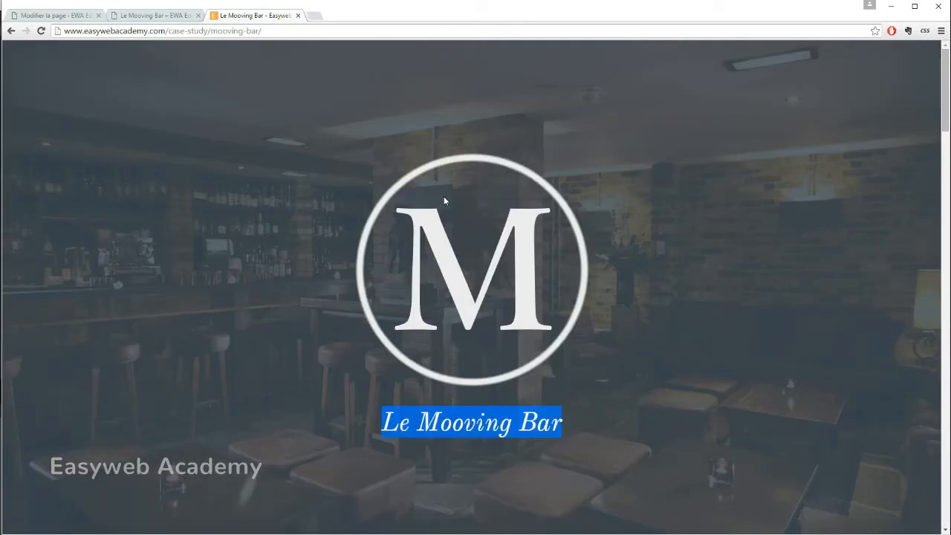
pyautogui.click(149, 16)
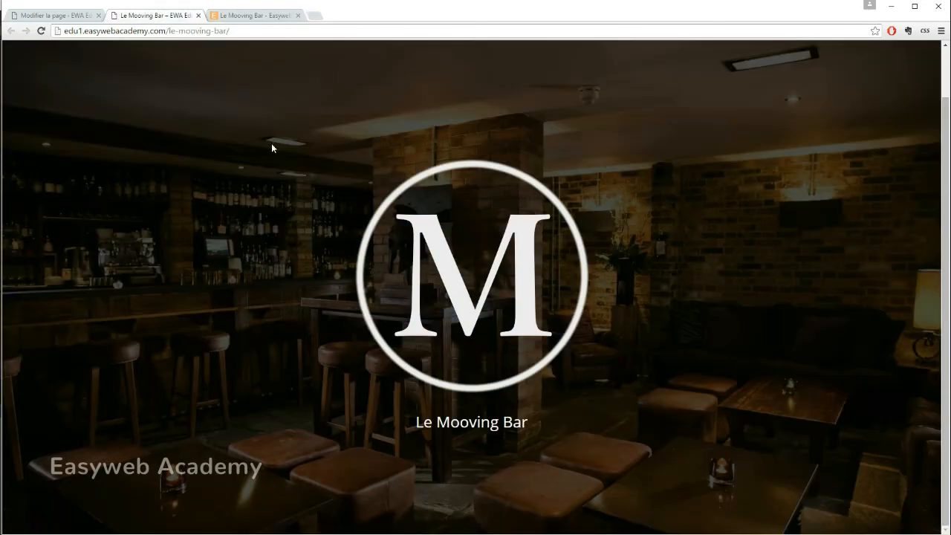
pyautogui.scroll(1, 272, 147)
# Delete the empty standard section above the full-screen header and update the page
pyautogui.click(41, 17)
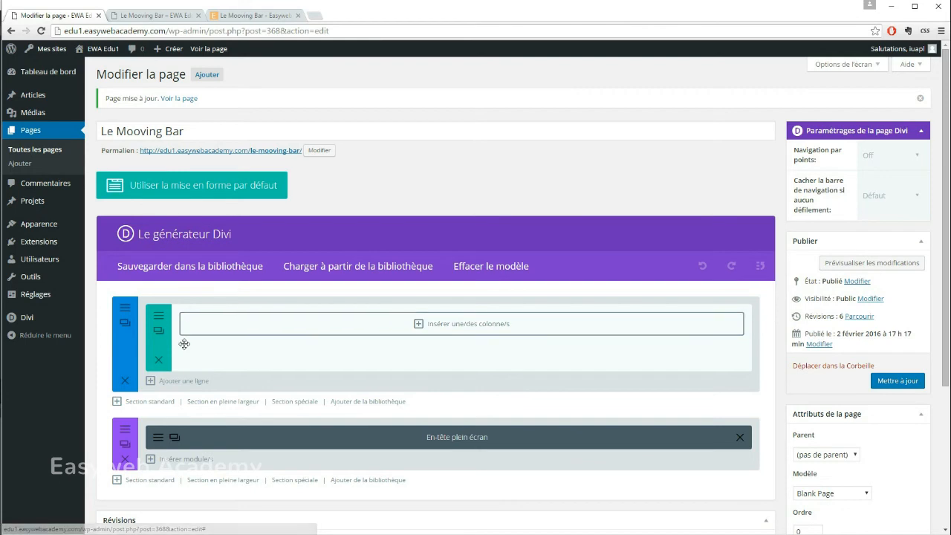
pyautogui.scroll(-1, 289, 268)
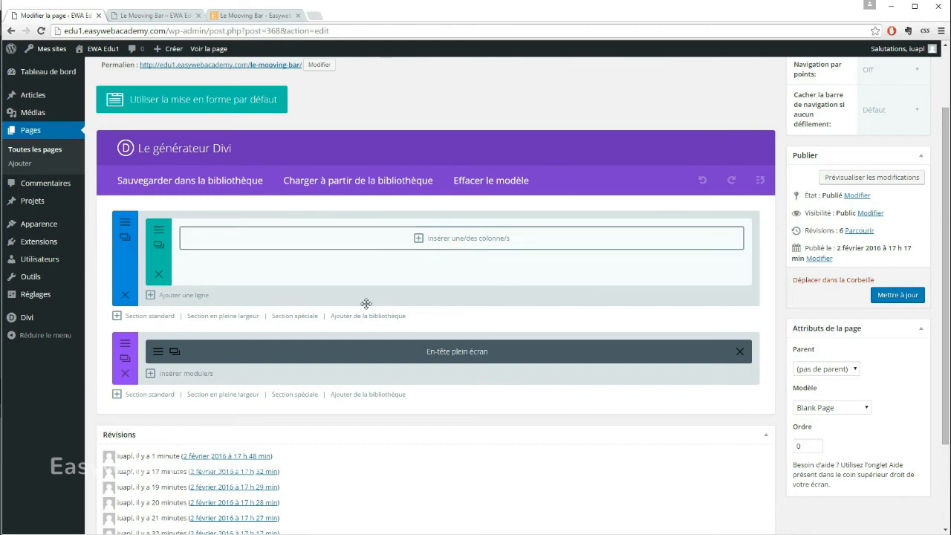
pyautogui.click(125, 295)
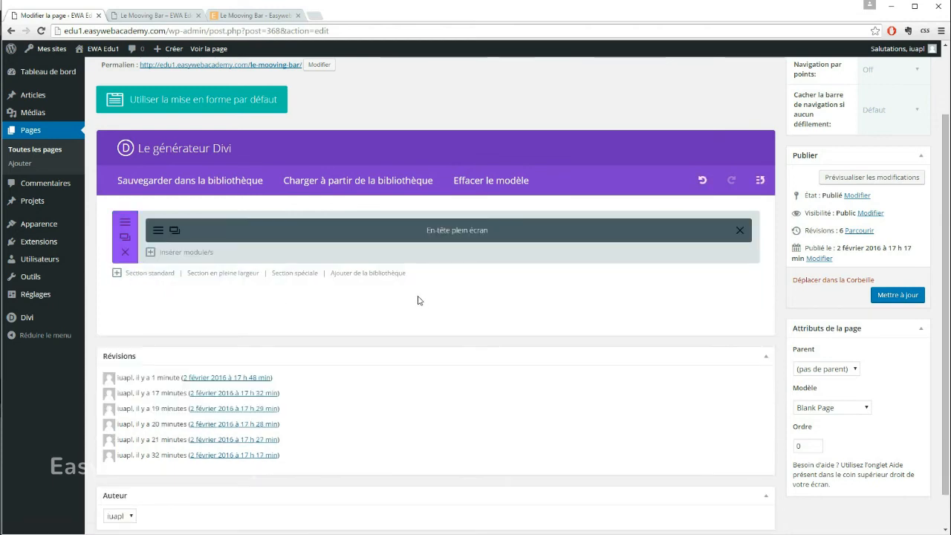
pyautogui.click(878, 297)
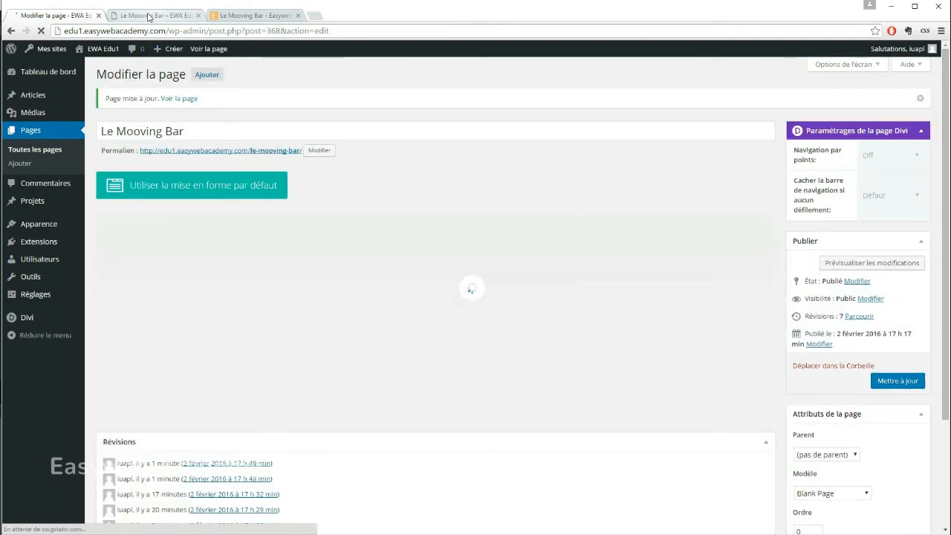
# Reload the published page and inspect the header's position and title text
pyautogui.click(157, 21)
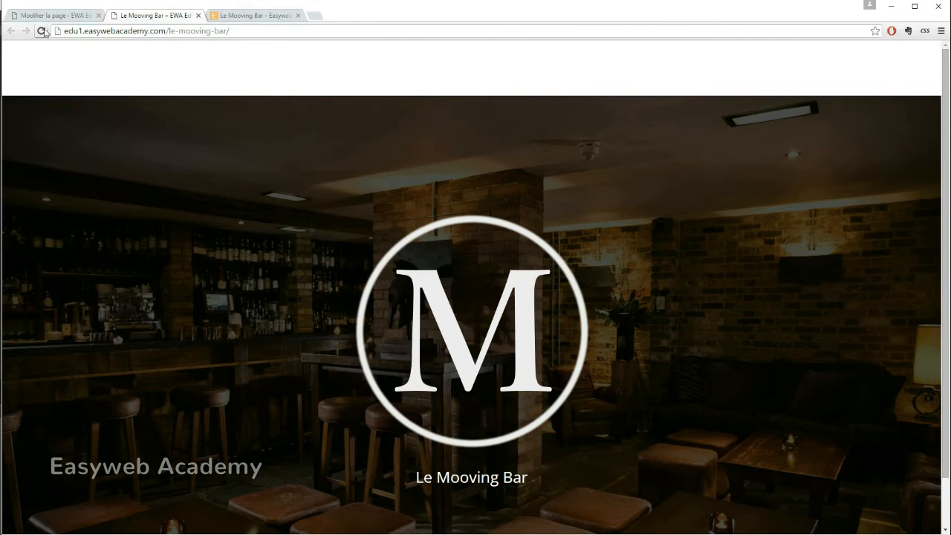
pyautogui.click(42, 31)
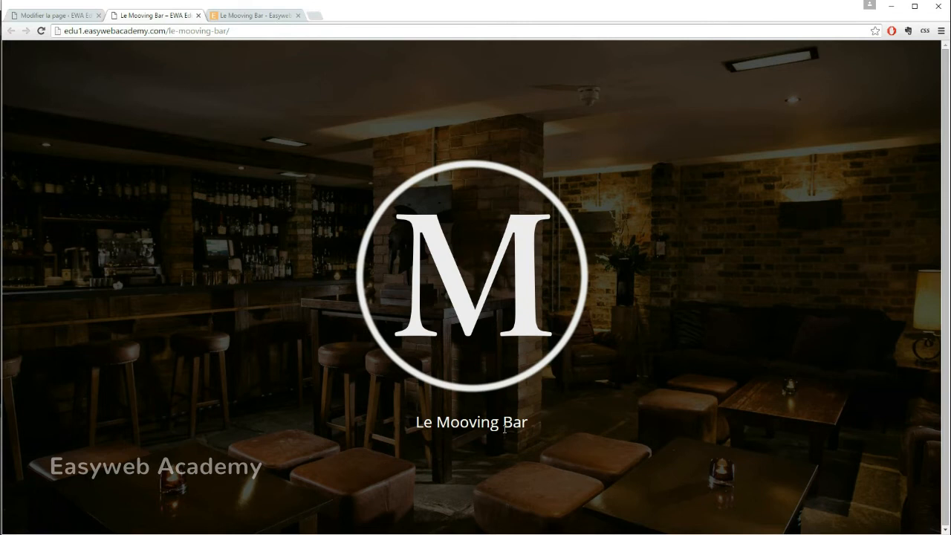
pyautogui.moveTo(417, 425); pyautogui.dragTo(532, 406)
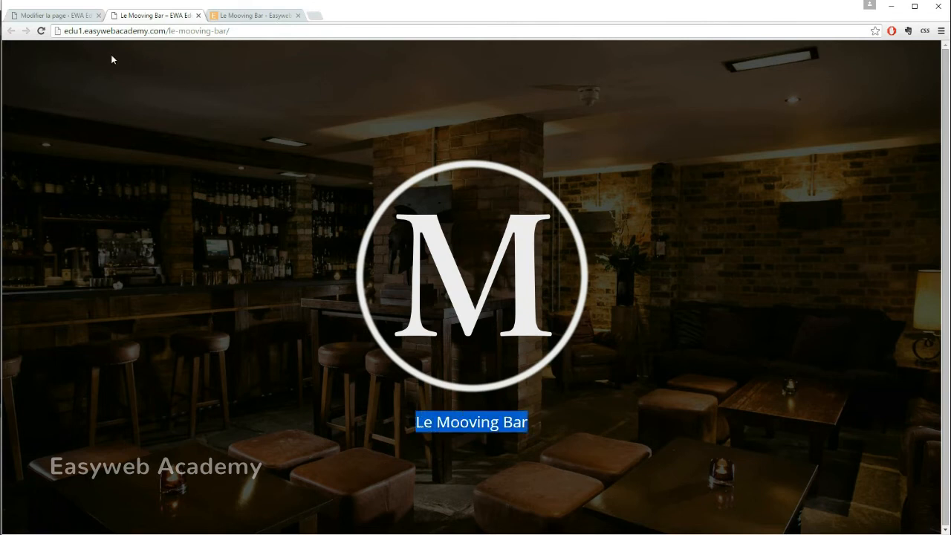
# Set the full-screen header's title font to Old Standard TT in its advanced design settings
pyautogui.click(67, 16)
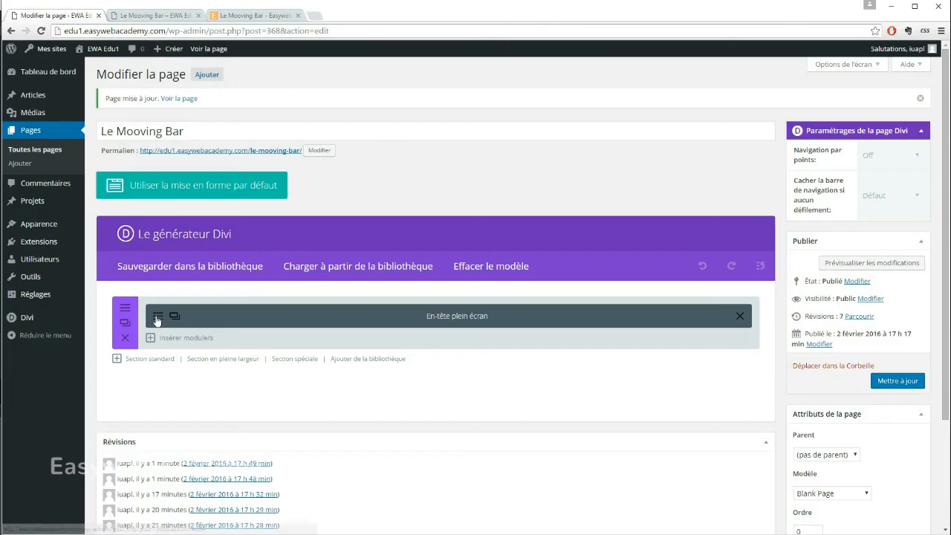
pyautogui.click(507, 308)
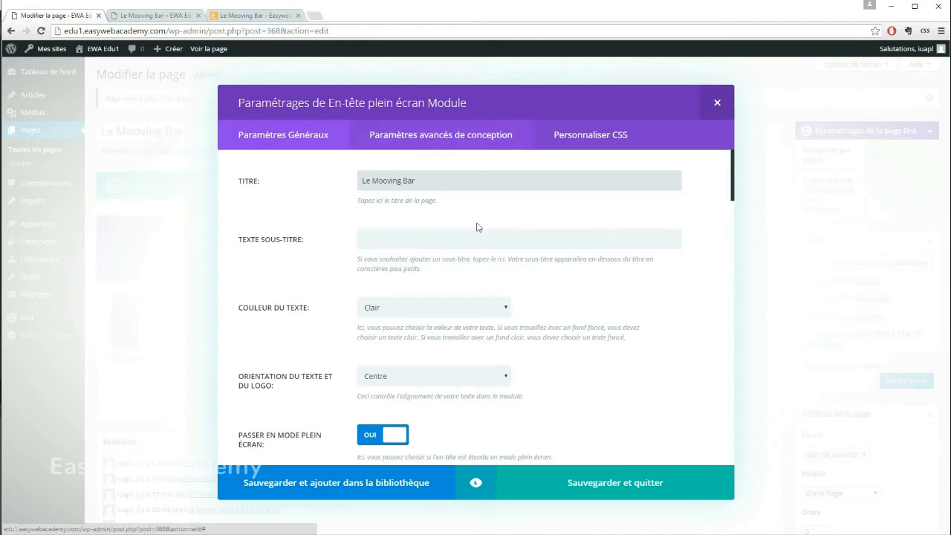
pyautogui.click(443, 137)
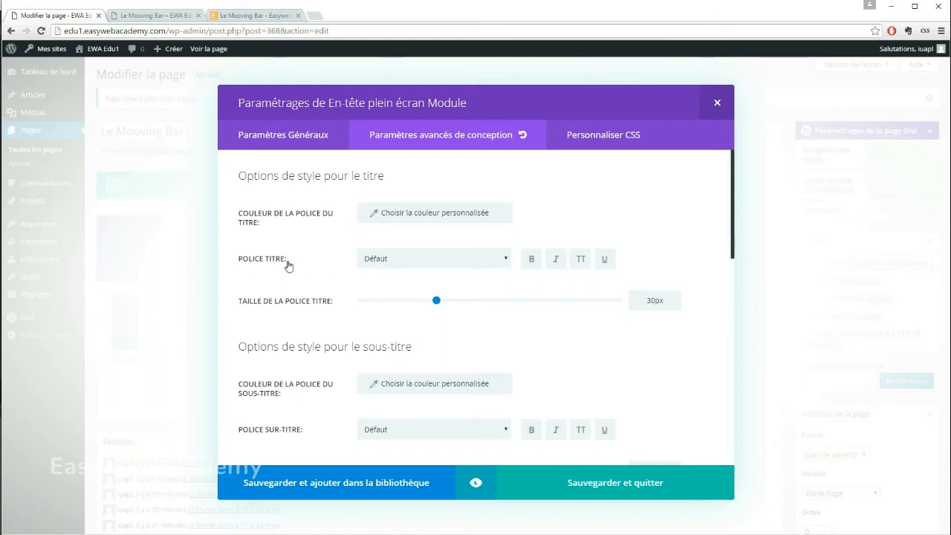
pyautogui.click(497, 264)
pyautogui.moveTo(508, 286); pyautogui.dragTo(510, 391)
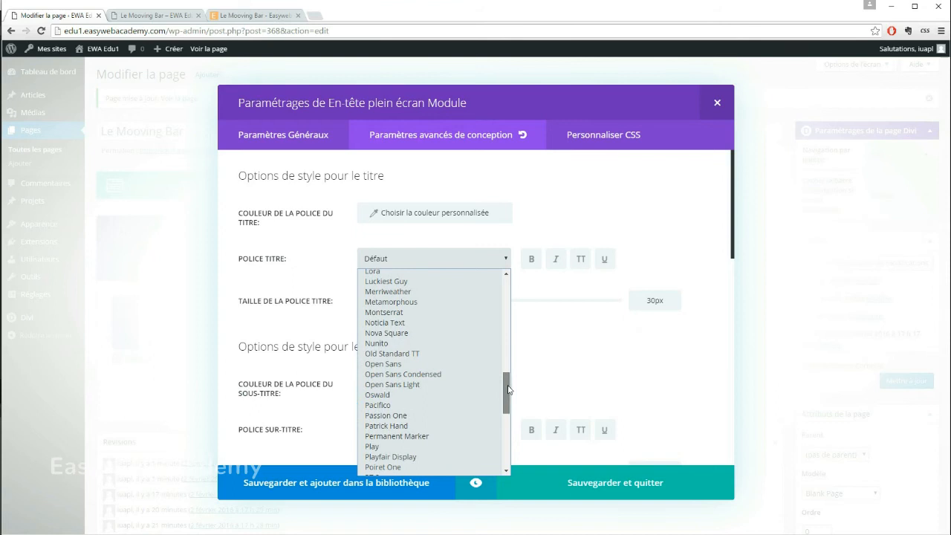
pyautogui.click(418, 356)
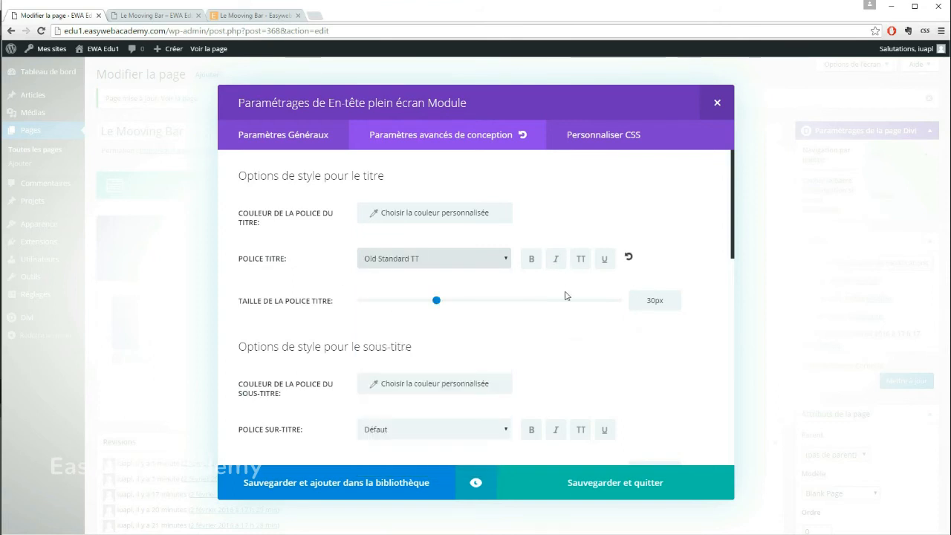
# Make the header title italic with a font size larger than 30 px and preview the module
pyautogui.click(561, 261)
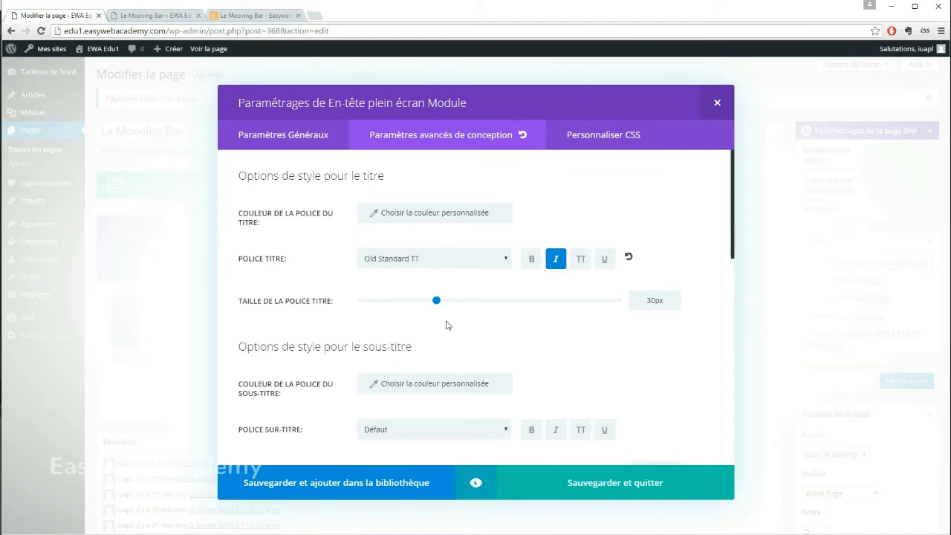
pyautogui.moveTo(436, 300); pyautogui.dragTo(488, 304)
pyautogui.click(476, 486)
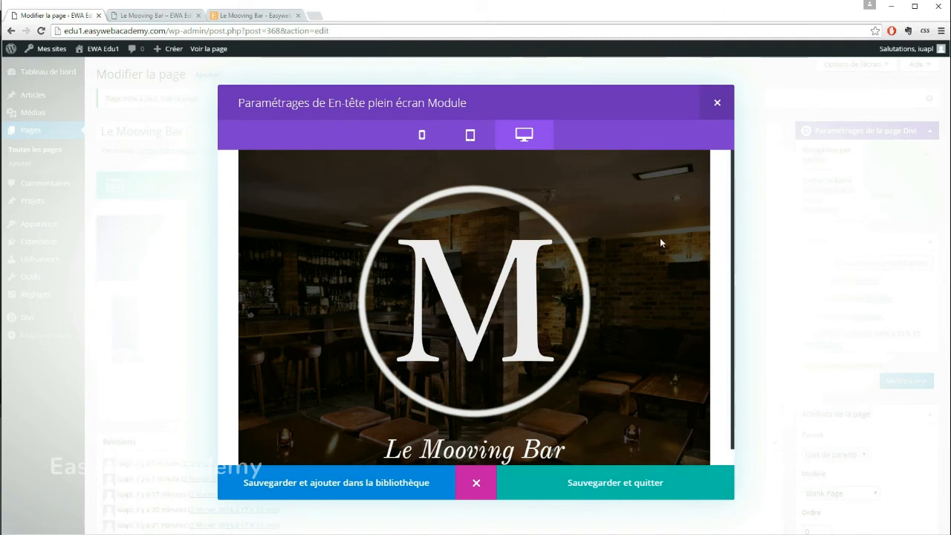
# Save the full-screen header's settings and update the Le Mooving Bar page
pyautogui.scroll(-1, 659, 241)
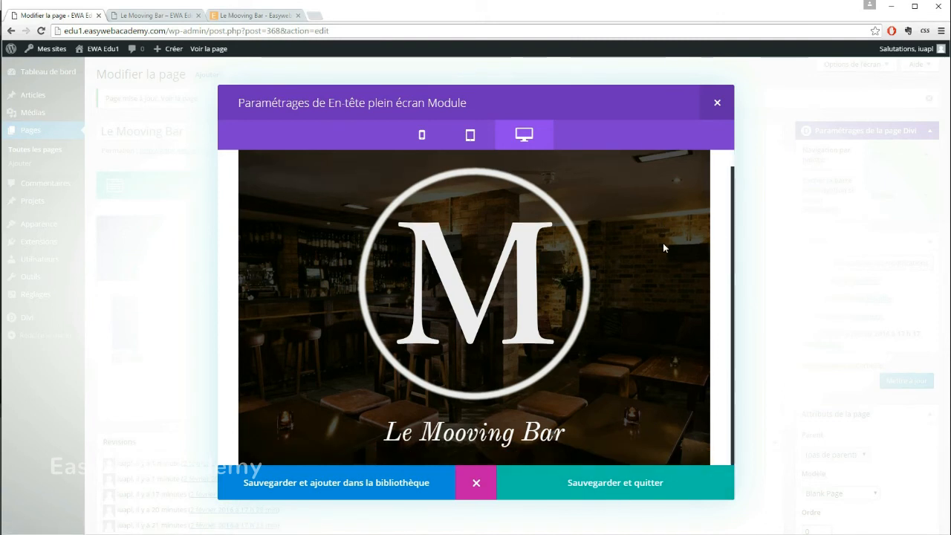
pyautogui.click(588, 486)
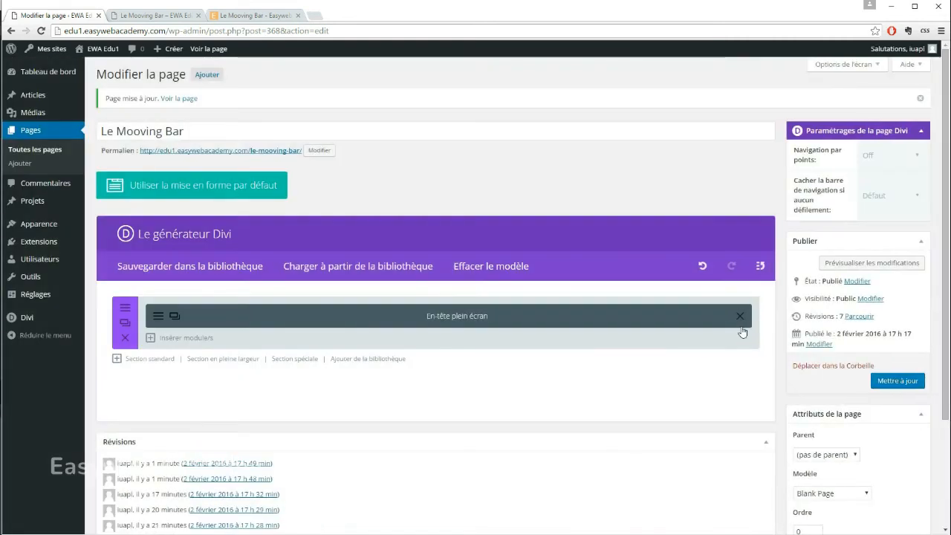
pyautogui.click(898, 381)
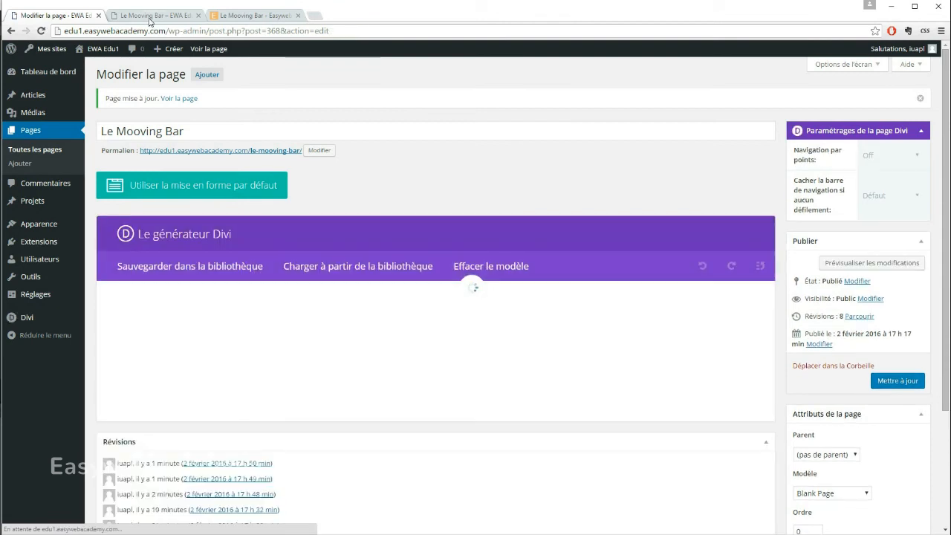
# Switch to the published Le Mooving Bar page and reload it to check the header's title styling
pyautogui.click(149, 17)
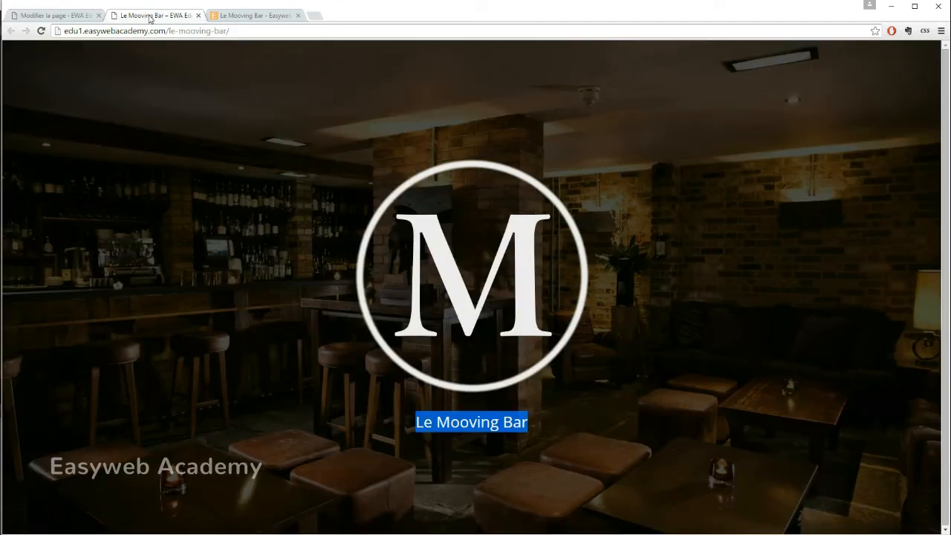
pyautogui.click(586, 141)
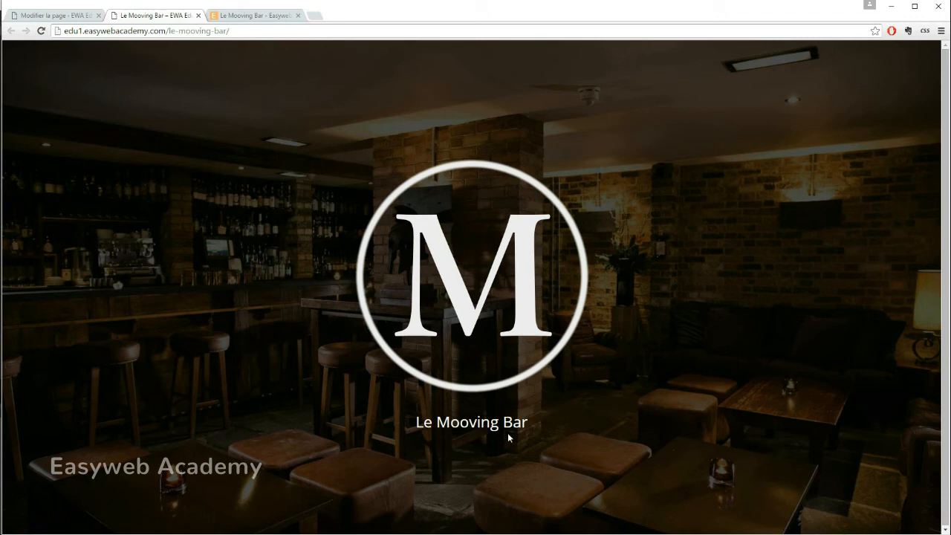
pyautogui.click(40, 31)
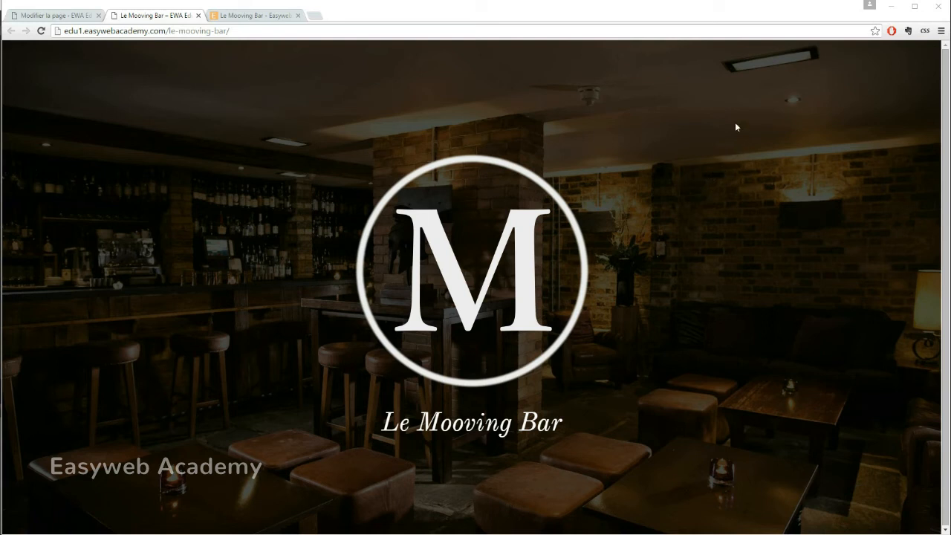
# Inspect the published page in the browser's developer tools and emulate an Apple iPhone 4 screen
pyautogui.rightClick(681, 107)
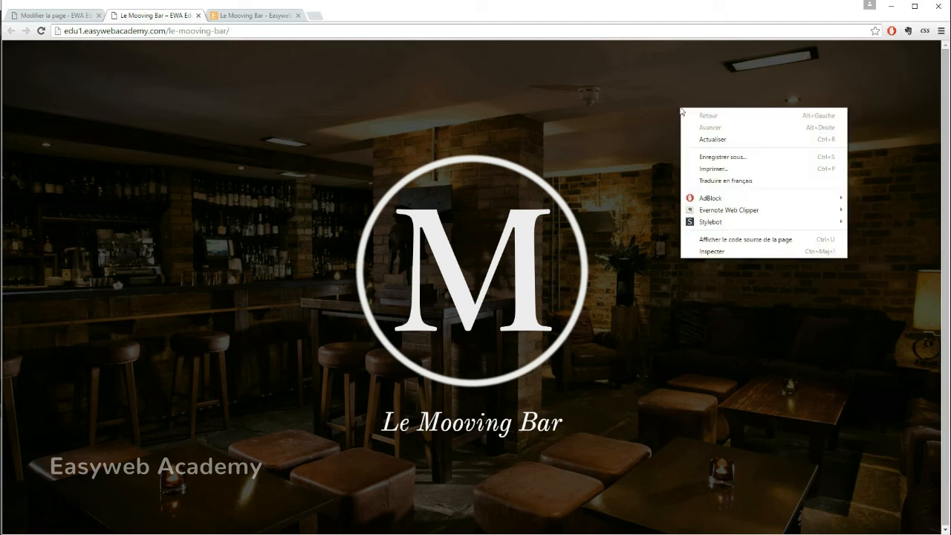
pyautogui.click(743, 253)
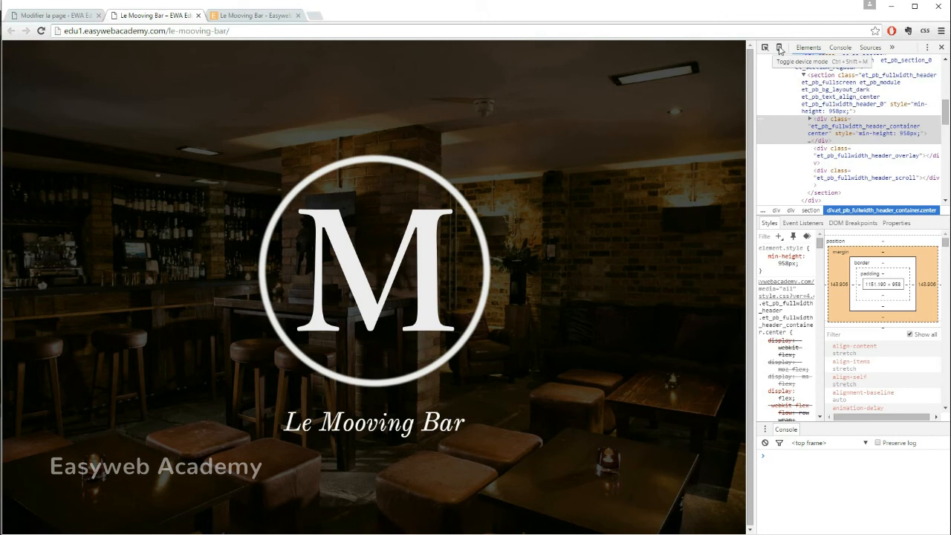
pyautogui.click(779, 48)
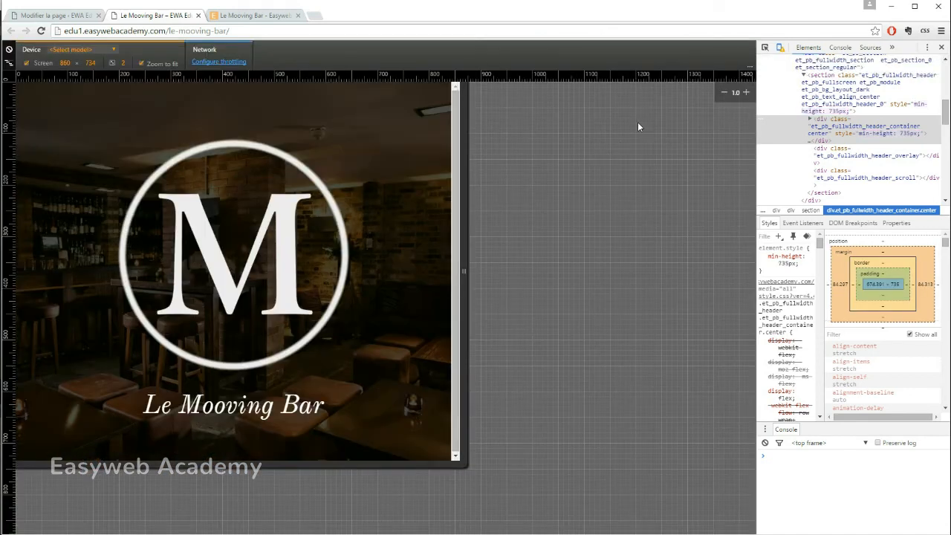
pyautogui.click(114, 51)
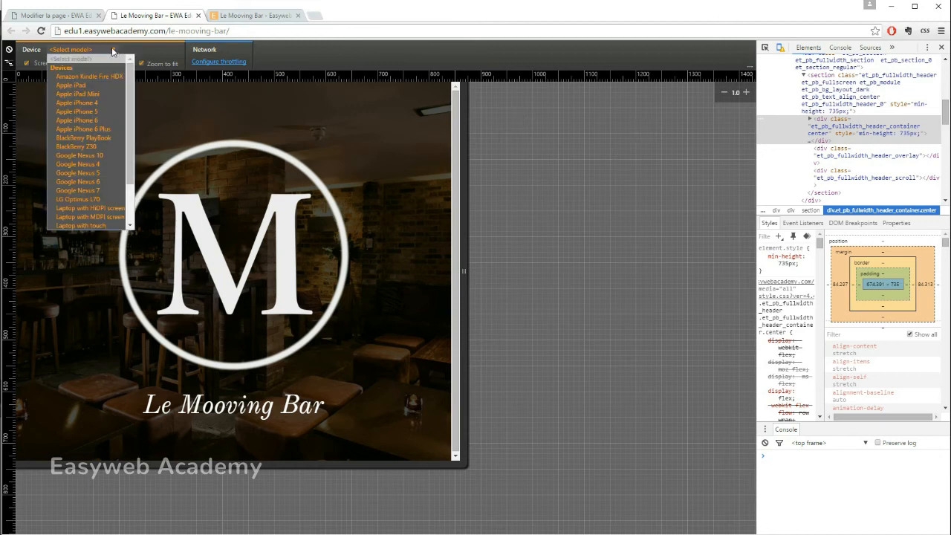
pyautogui.click(77, 104)
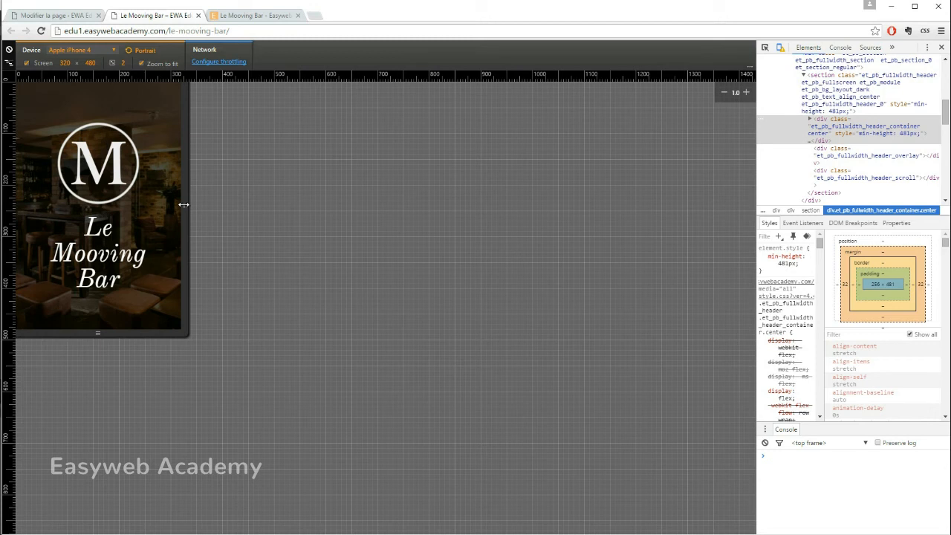
# Resize the emulated screen through several widths and heights, ending at about 361 × 734, to examine how the logo and title adapt
pyautogui.moveTo(184, 204); pyautogui.dragTo(439, 215)
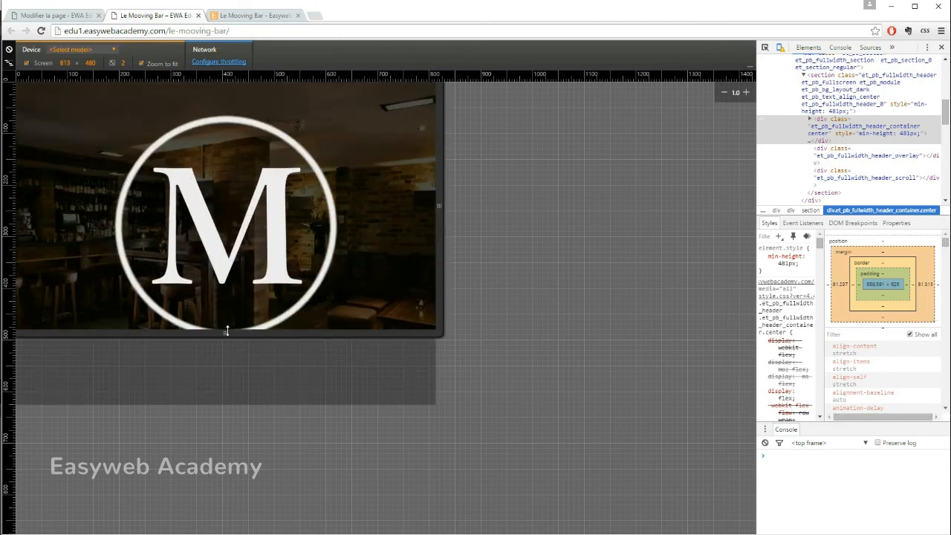
pyautogui.moveTo(226, 331); pyautogui.dragTo(227, 514)
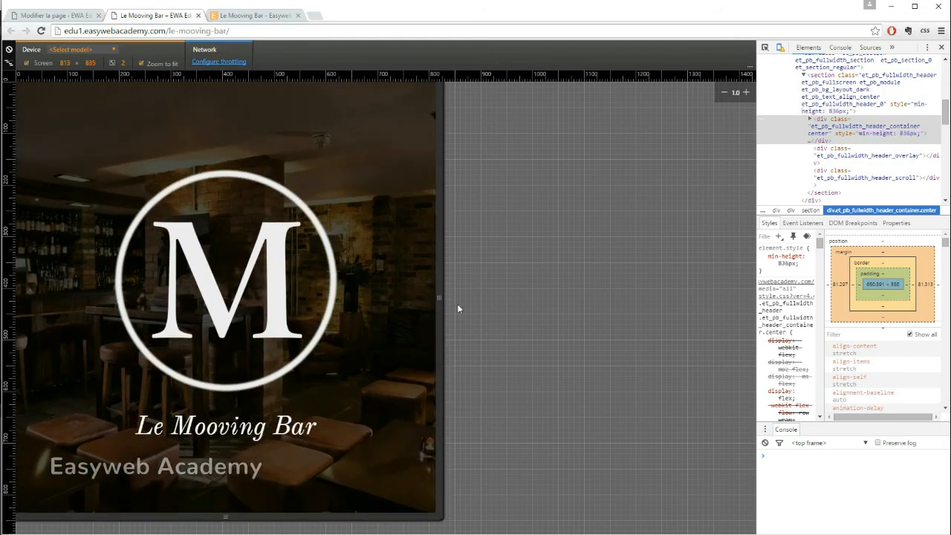
pyautogui.moveTo(439, 296); pyautogui.dragTo(241, 297)
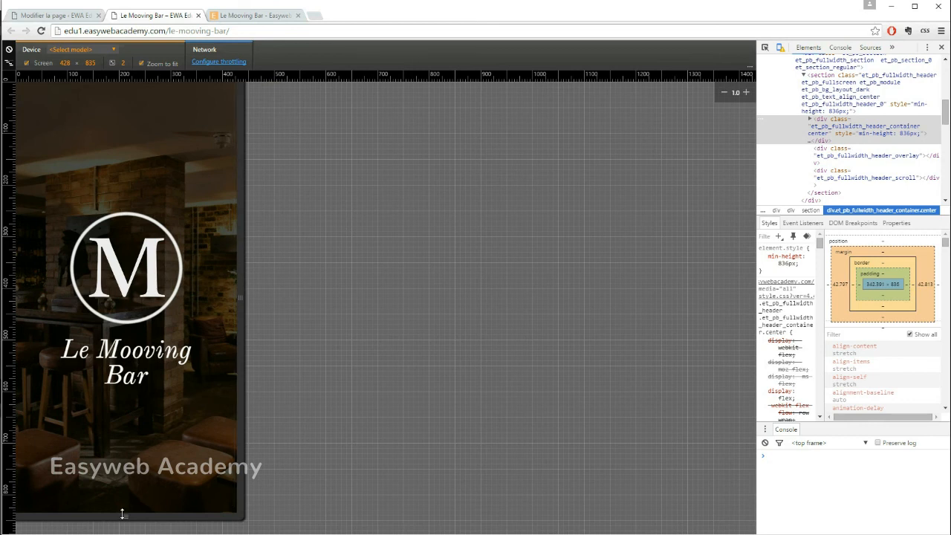
pyautogui.moveTo(126, 512); pyautogui.dragTo(127, 386)
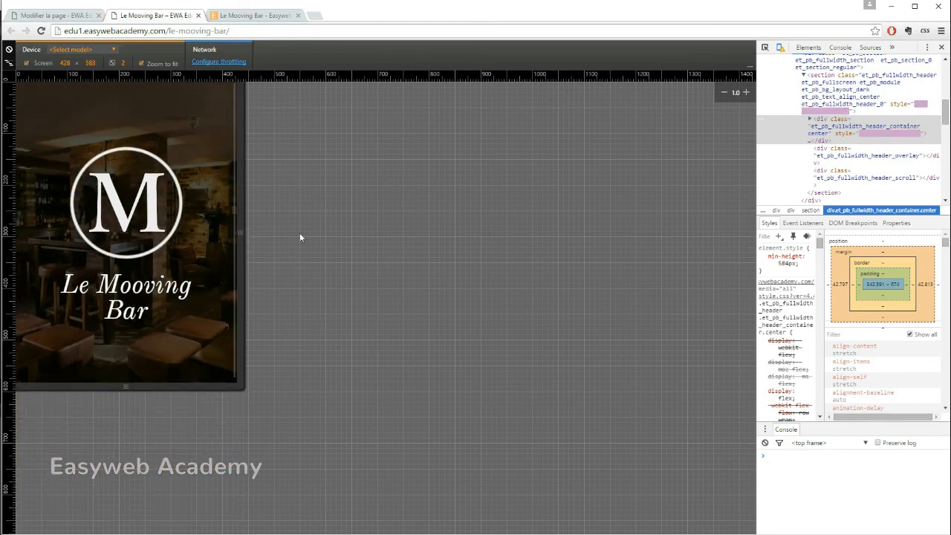
pyautogui.moveTo(240, 232); pyautogui.dragTo(286, 245)
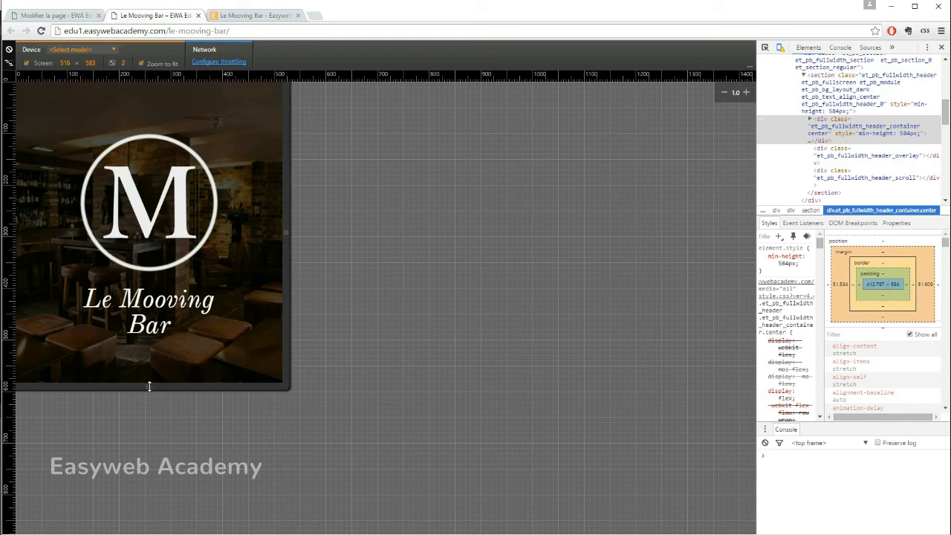
pyautogui.moveTo(151, 386); pyautogui.dragTo(154, 468)
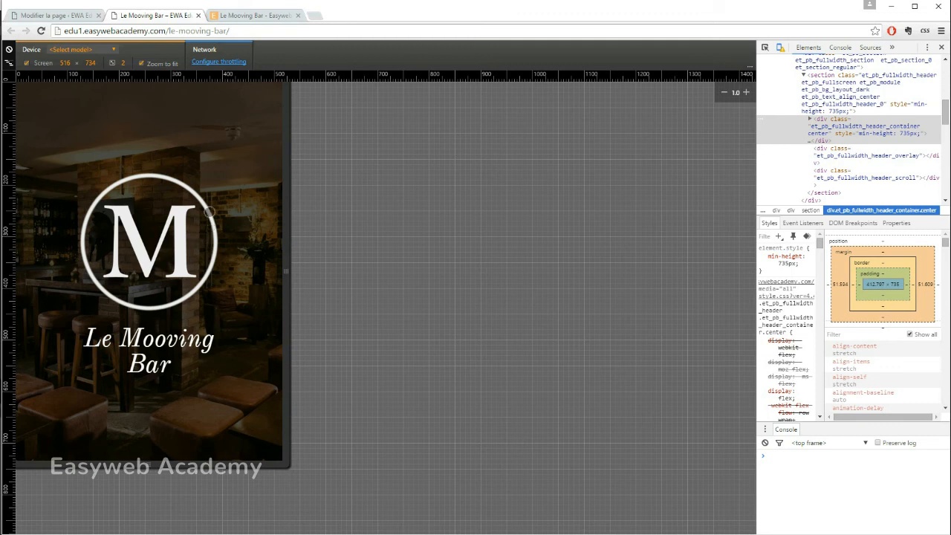
pyautogui.moveTo(285, 269); pyautogui.dragTo(205, 282)
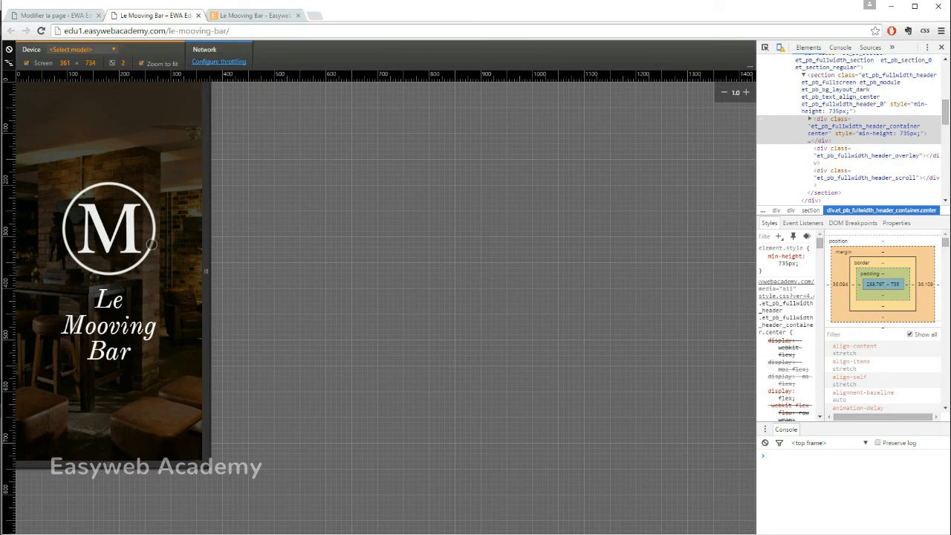
# Return to the page editor and open the full-screen header's advanced design settings, reviewing the title and subtitle style options
pyautogui.click(45, 17)
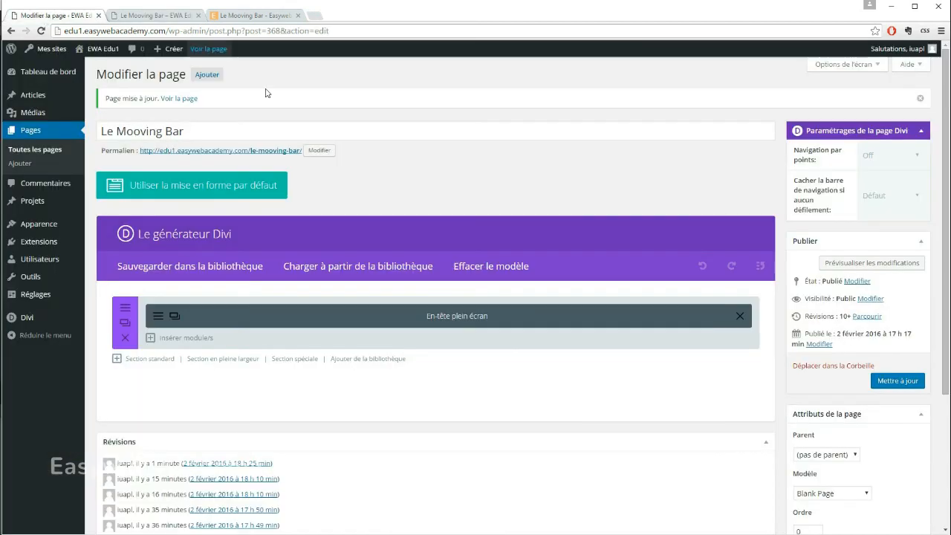
pyautogui.click(159, 317)
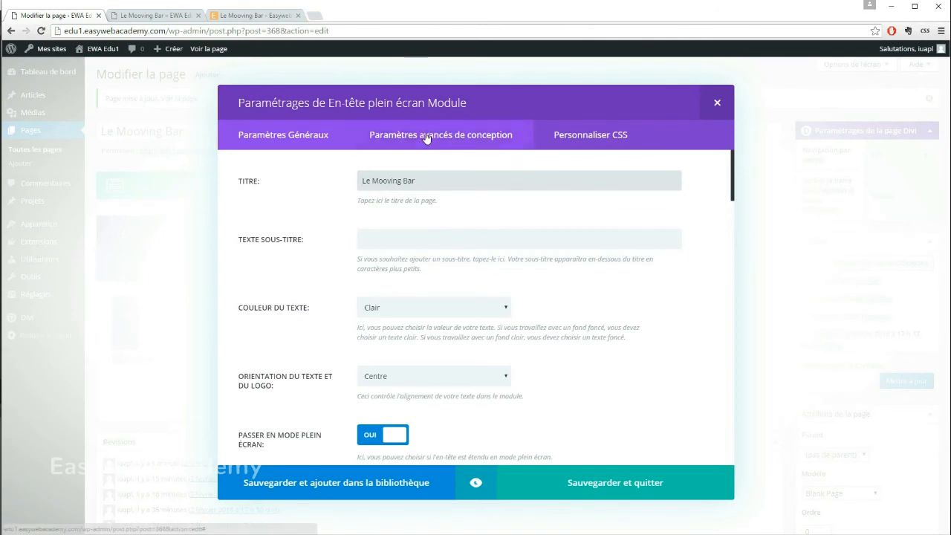
pyautogui.click(444, 135)
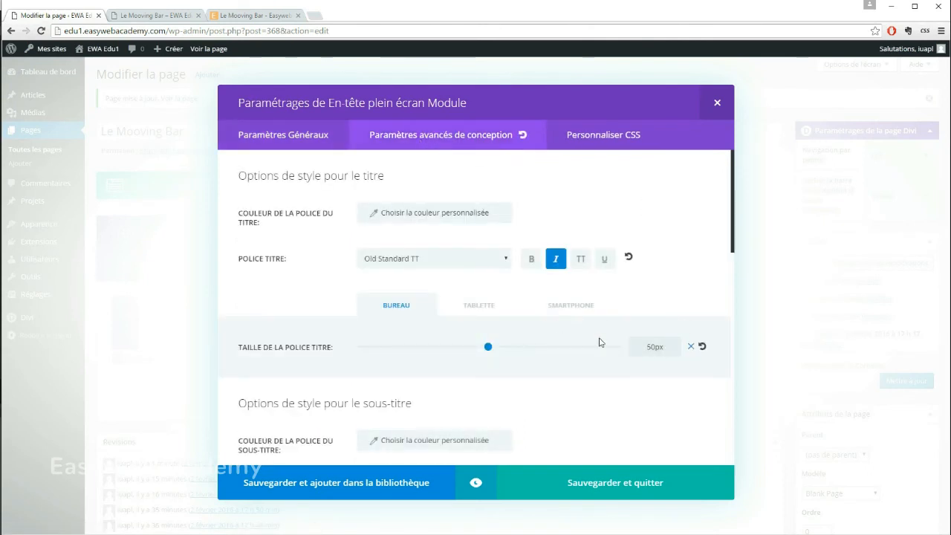
pyautogui.click(690, 348)
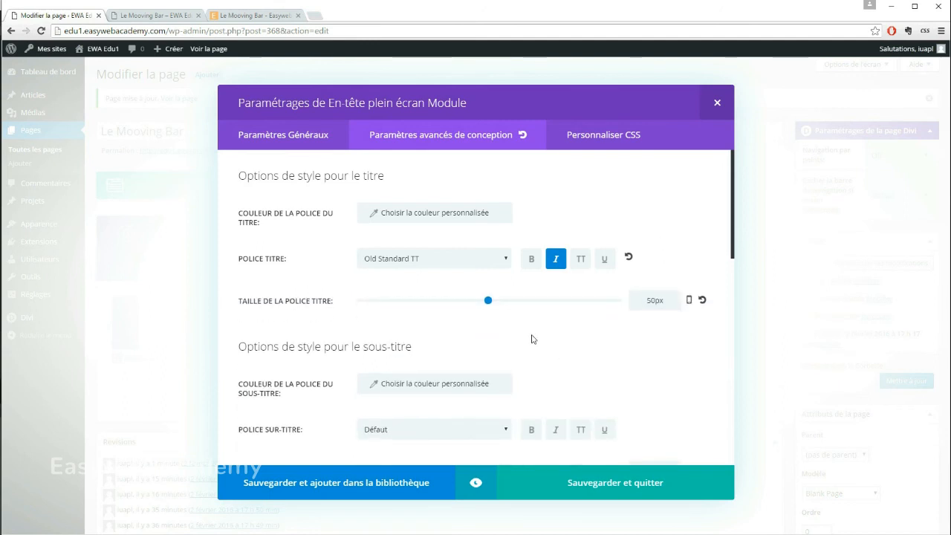
pyautogui.scroll(-2, 654, 267)
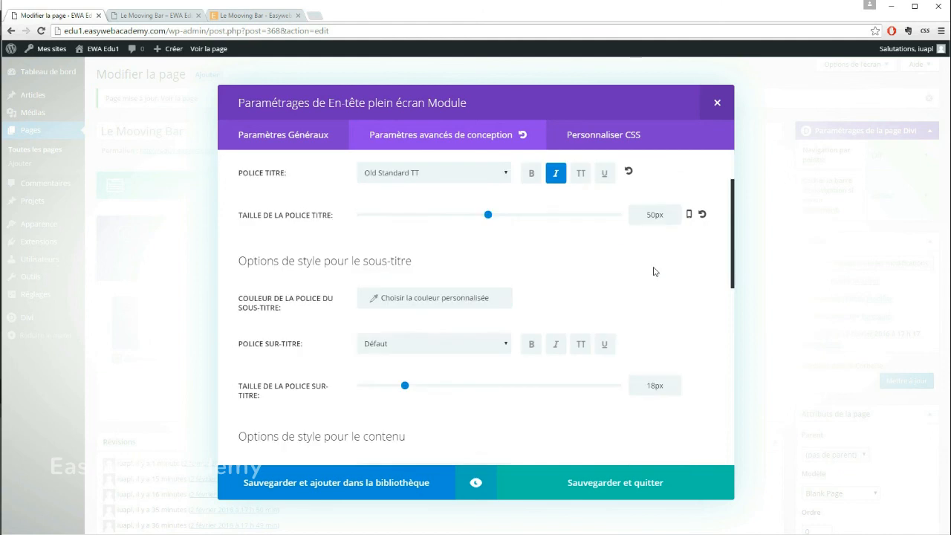
pyautogui.scroll(2, 650, 276)
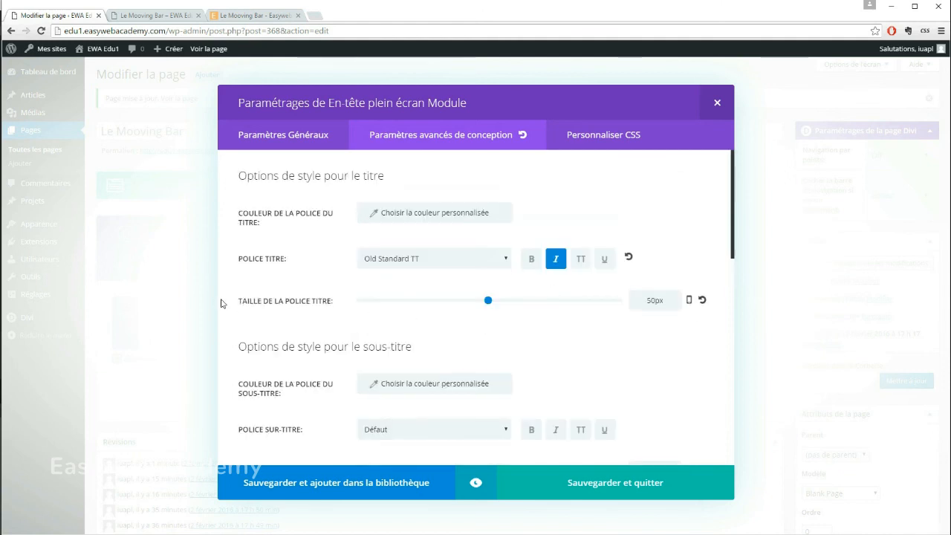
# Show the per-device title font sizes and reduce the smartphone size below 50 px
pyautogui.click(689, 303)
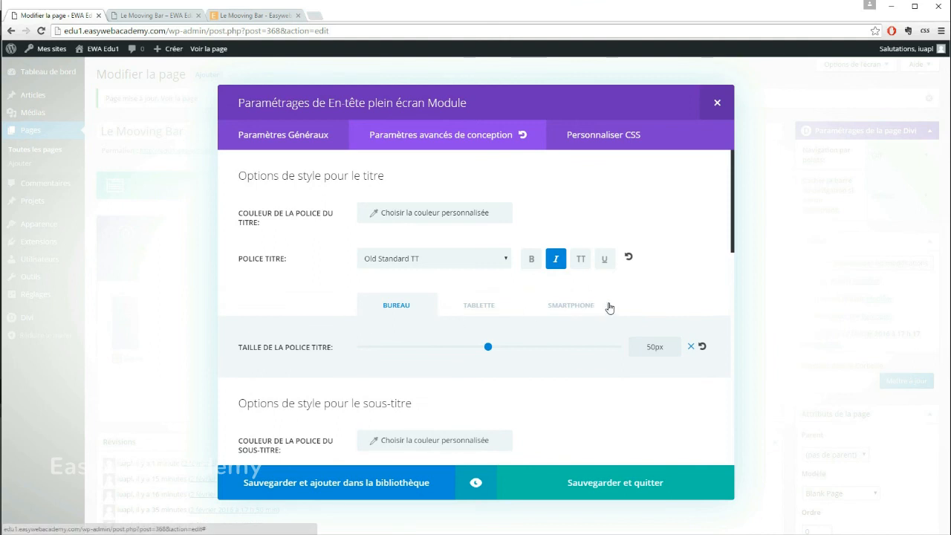
pyautogui.click(473, 306)
pyautogui.click(566, 305)
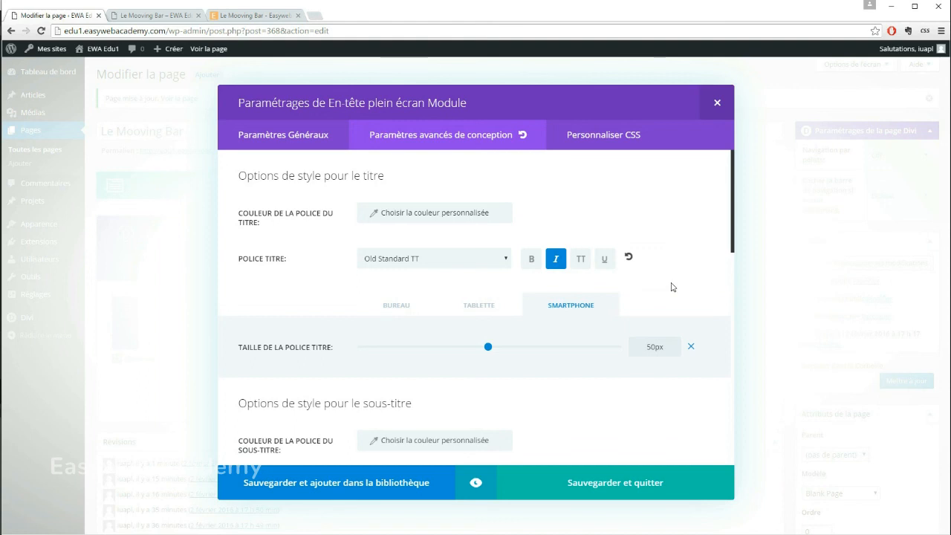
pyautogui.click(405, 309)
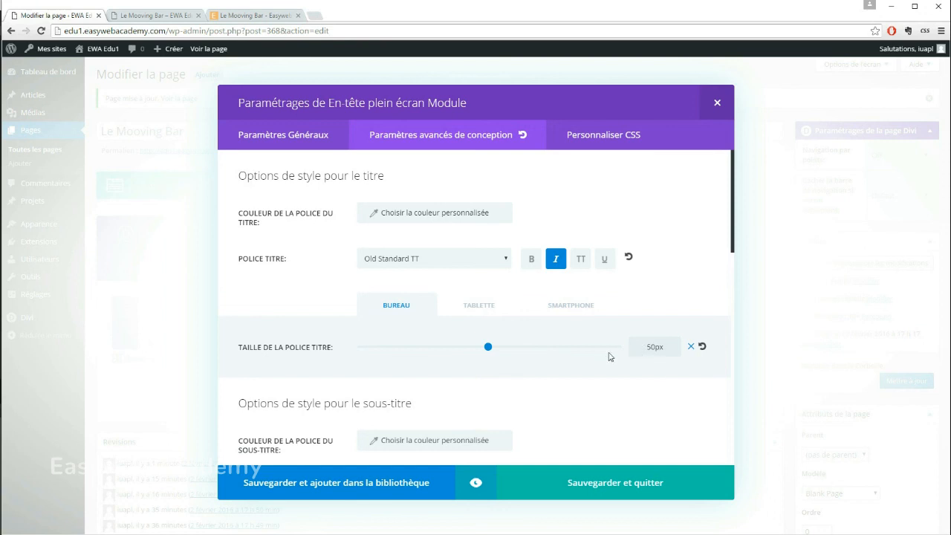
pyautogui.click(571, 308)
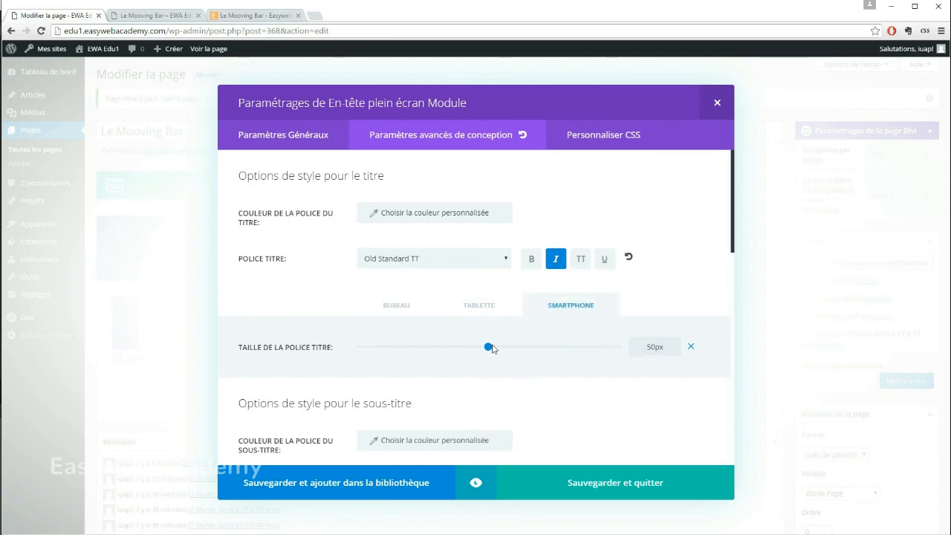
pyautogui.moveTo(493, 349); pyautogui.dragTo(436, 349)
# Preview the header module in desktop, tablet and smartphone views, checking the title's size in each
pyautogui.click(476, 482)
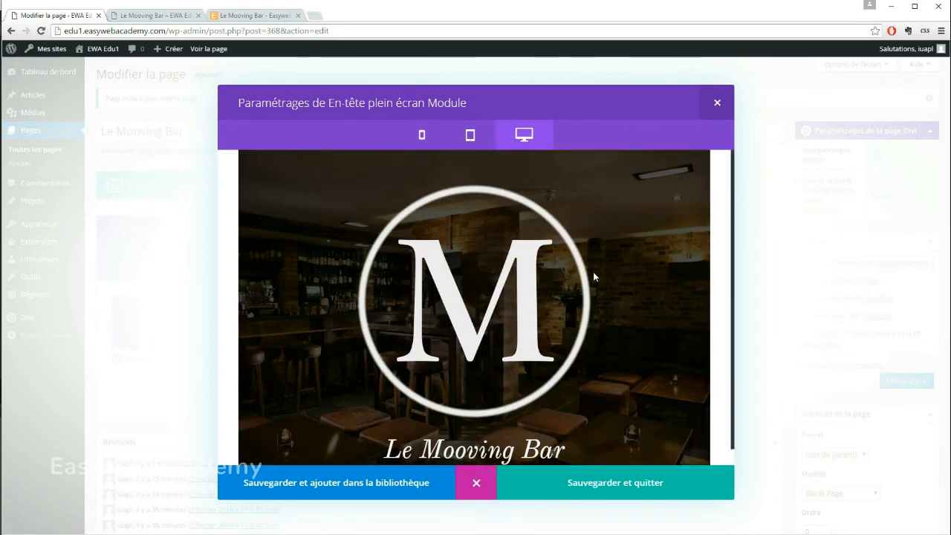
pyautogui.scroll(-1, 670, 251)
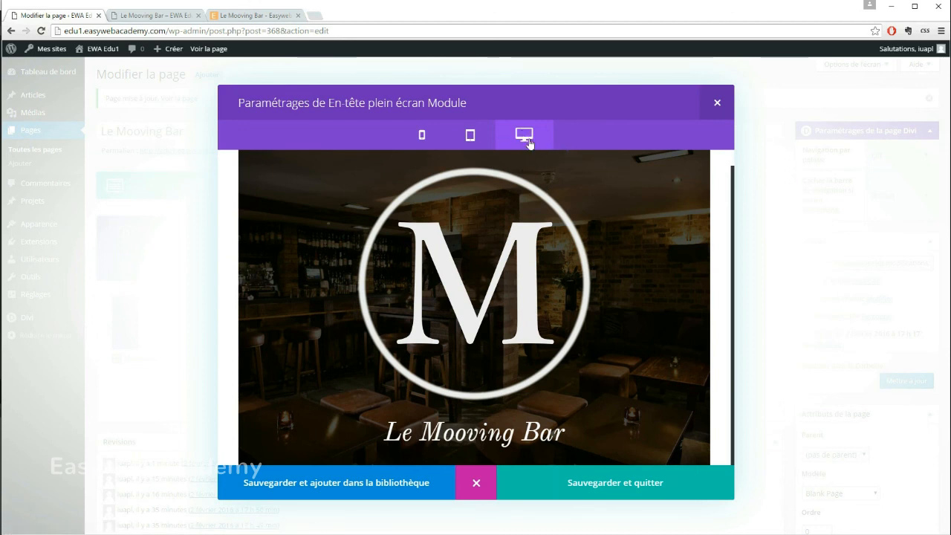
pyautogui.click(469, 136)
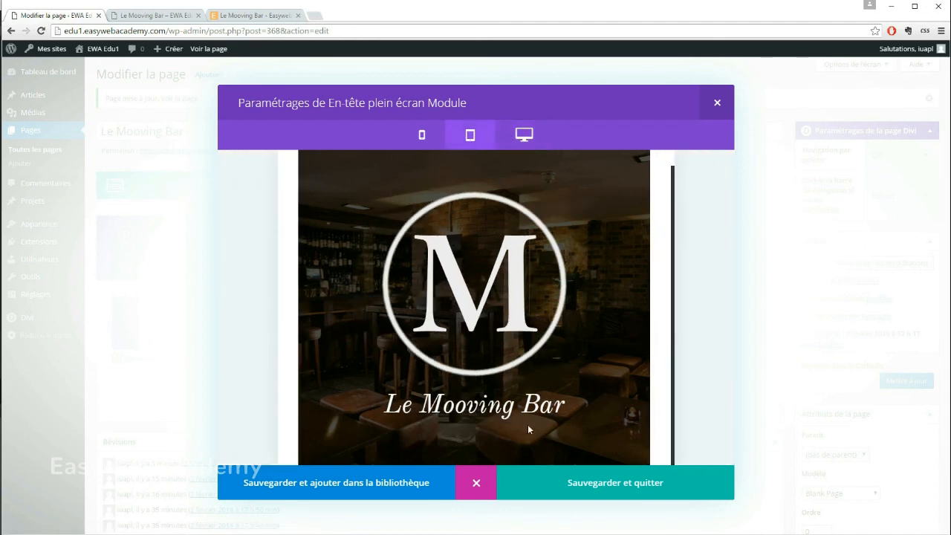
pyautogui.moveTo(401, 404); pyautogui.dragTo(522, 404)
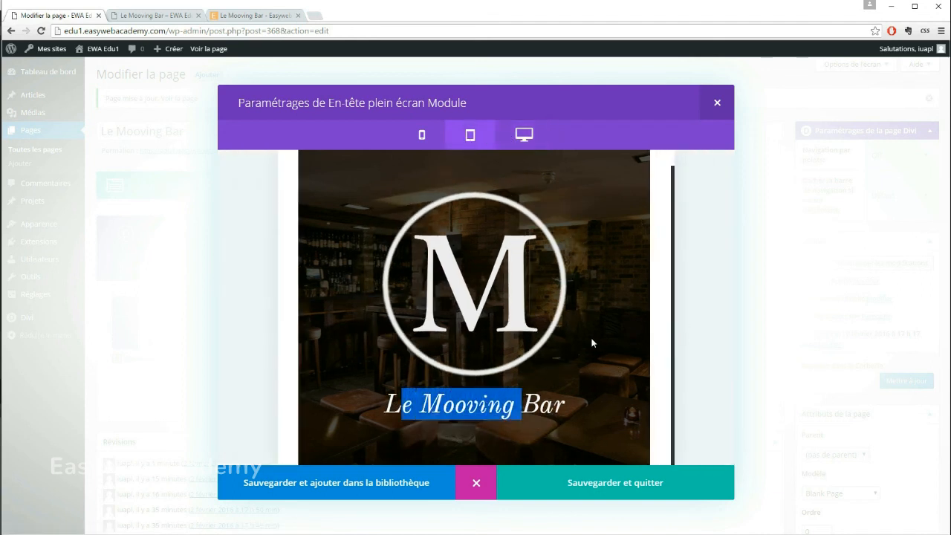
pyautogui.click(422, 135)
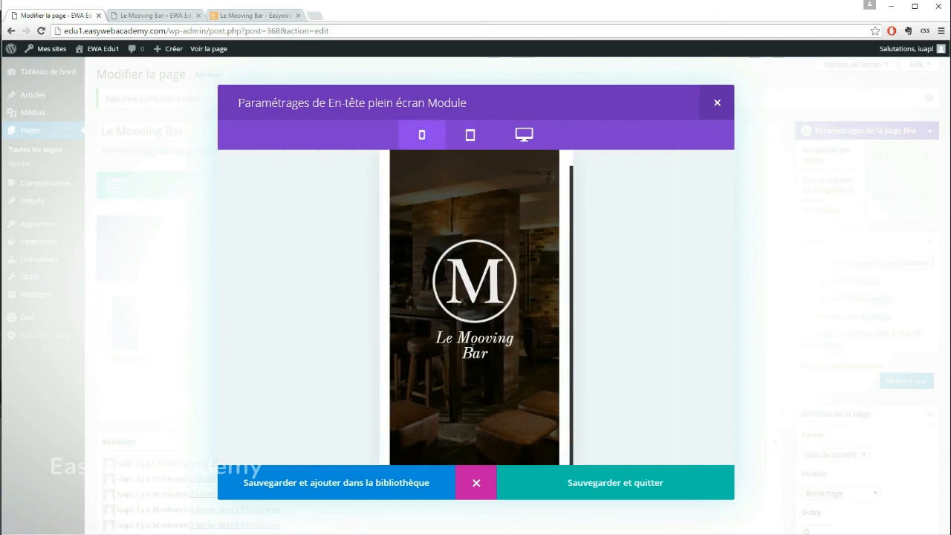
pyautogui.moveTo(439, 337); pyautogui.dragTo(488, 354)
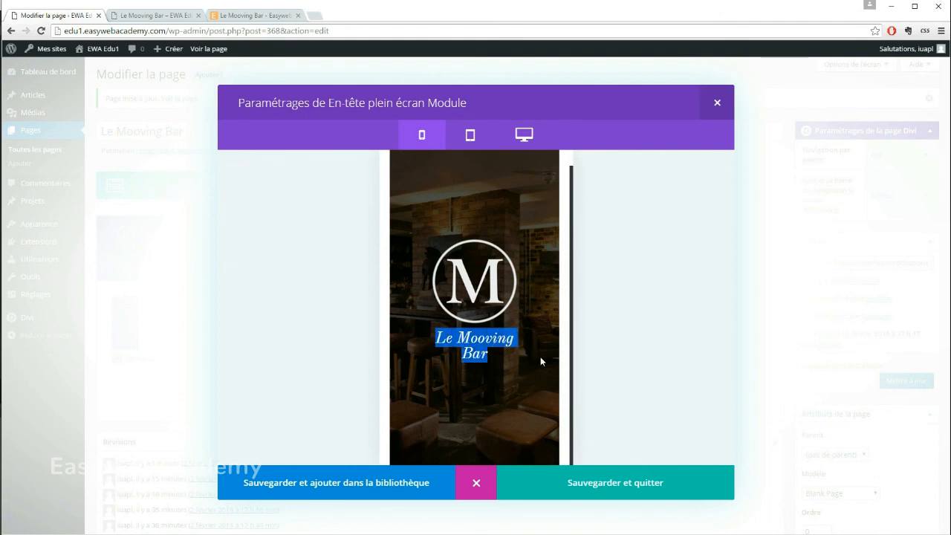
pyautogui.click(650, 315)
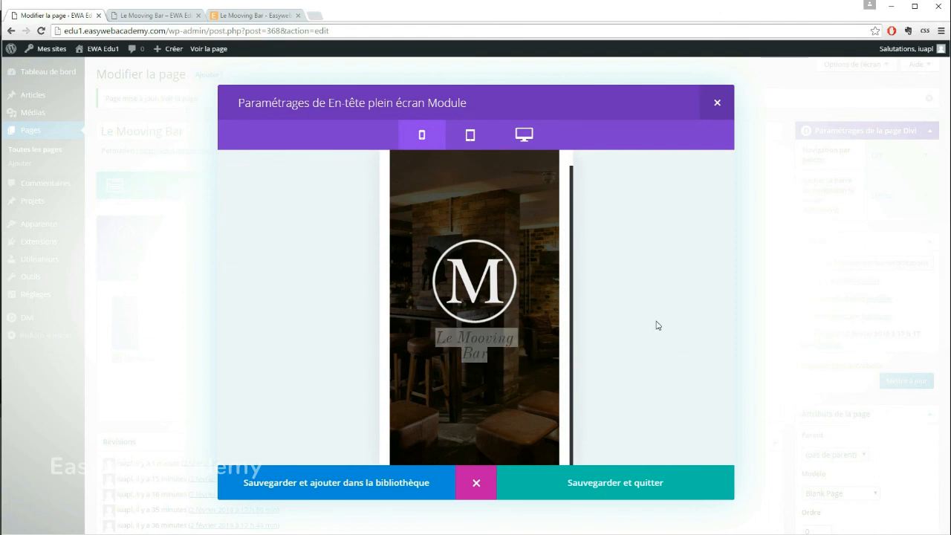
# Save the header module's changes to the page and view the published page at full width with the developer tools closed
pyautogui.click(599, 481)
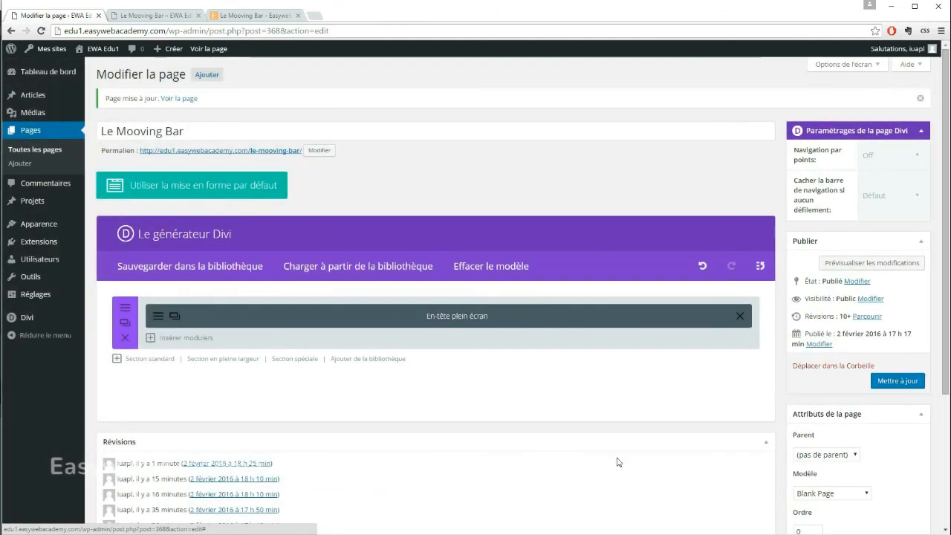
pyautogui.click(896, 383)
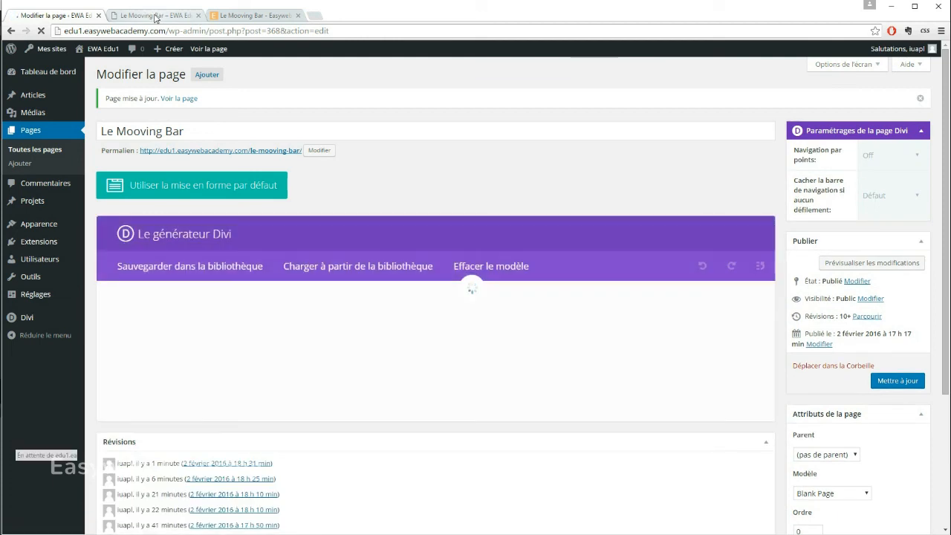
pyautogui.click(155, 15)
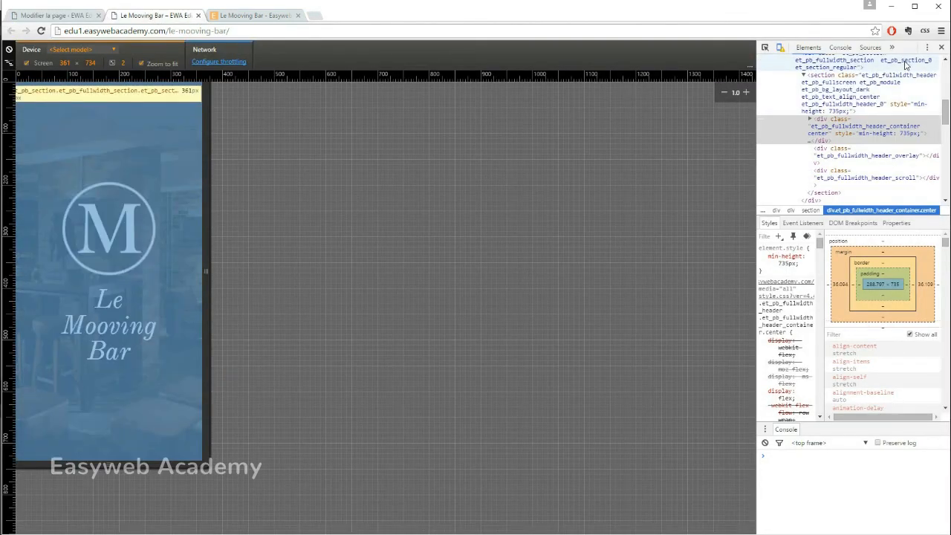
pyautogui.click(942, 47)
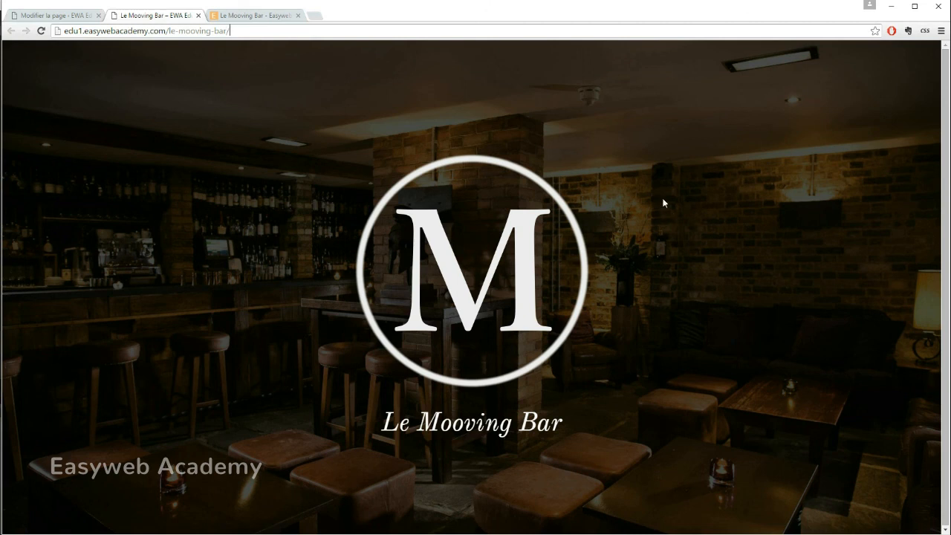
# Examine the row of four images below the header on the original Easyweb Academy case-study page and reload it
pyautogui.click(238, 16)
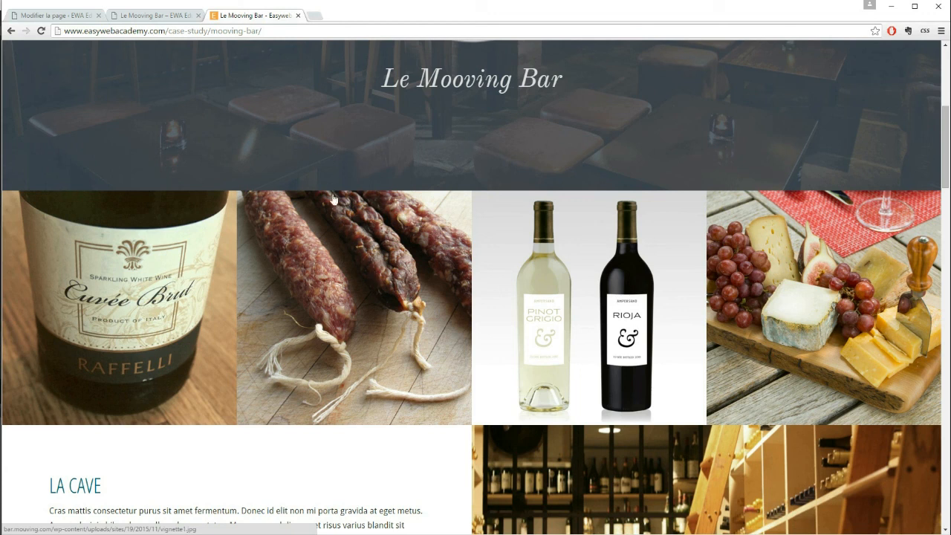
pyautogui.click(72, 16)
pyautogui.click(244, 16)
pyautogui.press('F5')
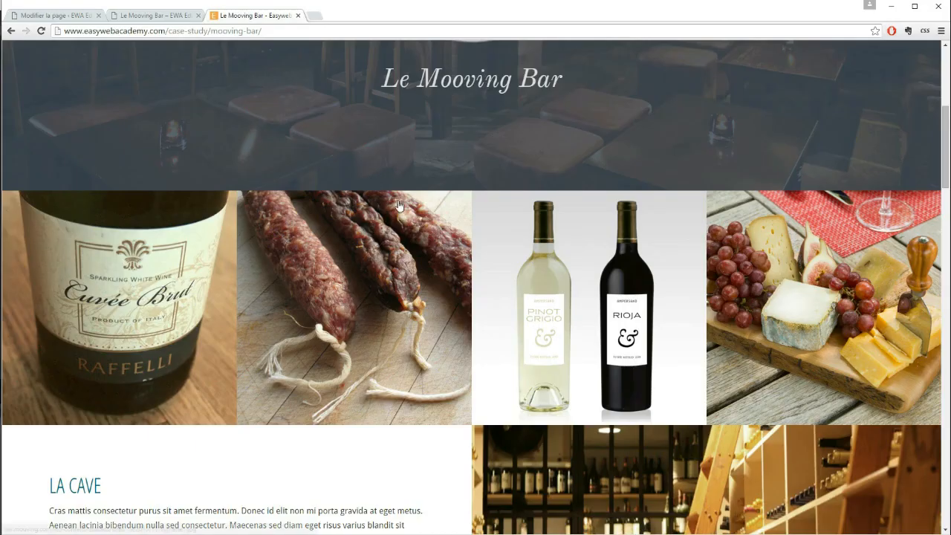